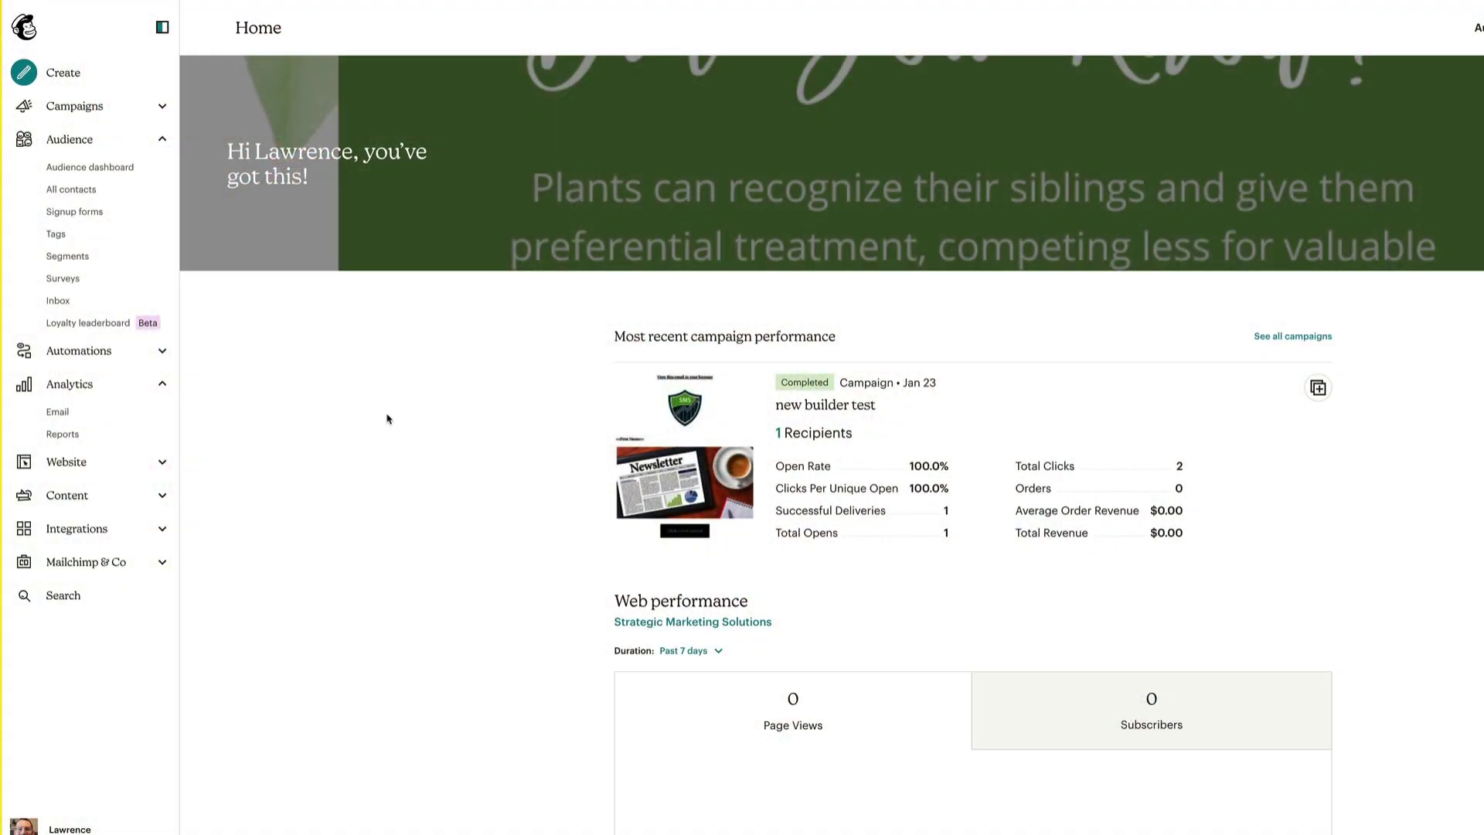
Open the signup Form builder and scroll to its Email, name, Address and Phone fields
{"action": "left_click", "coordinate": [75, 212]}
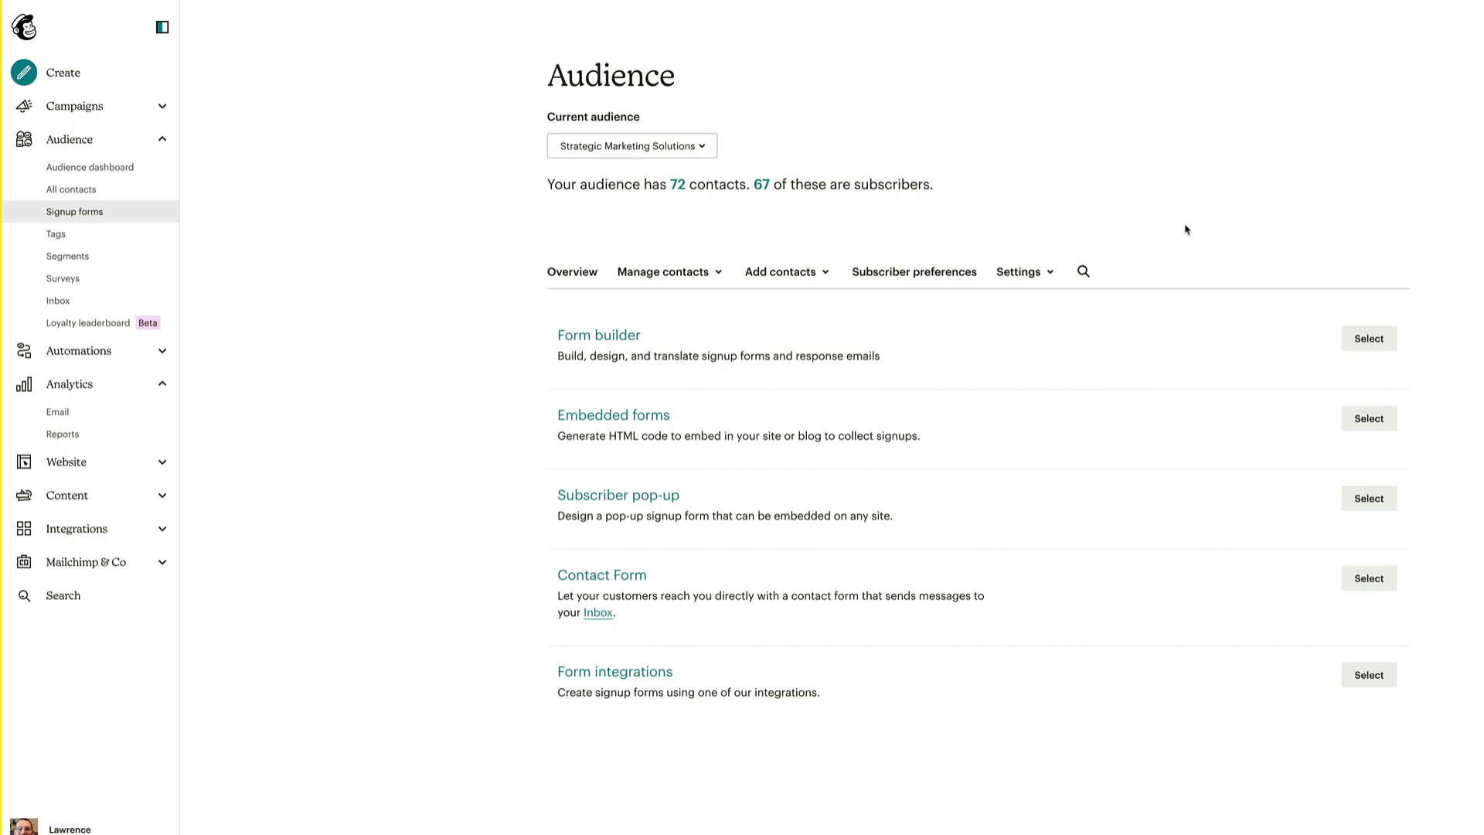
{"action": "left_click", "coordinate": [611, 340]}
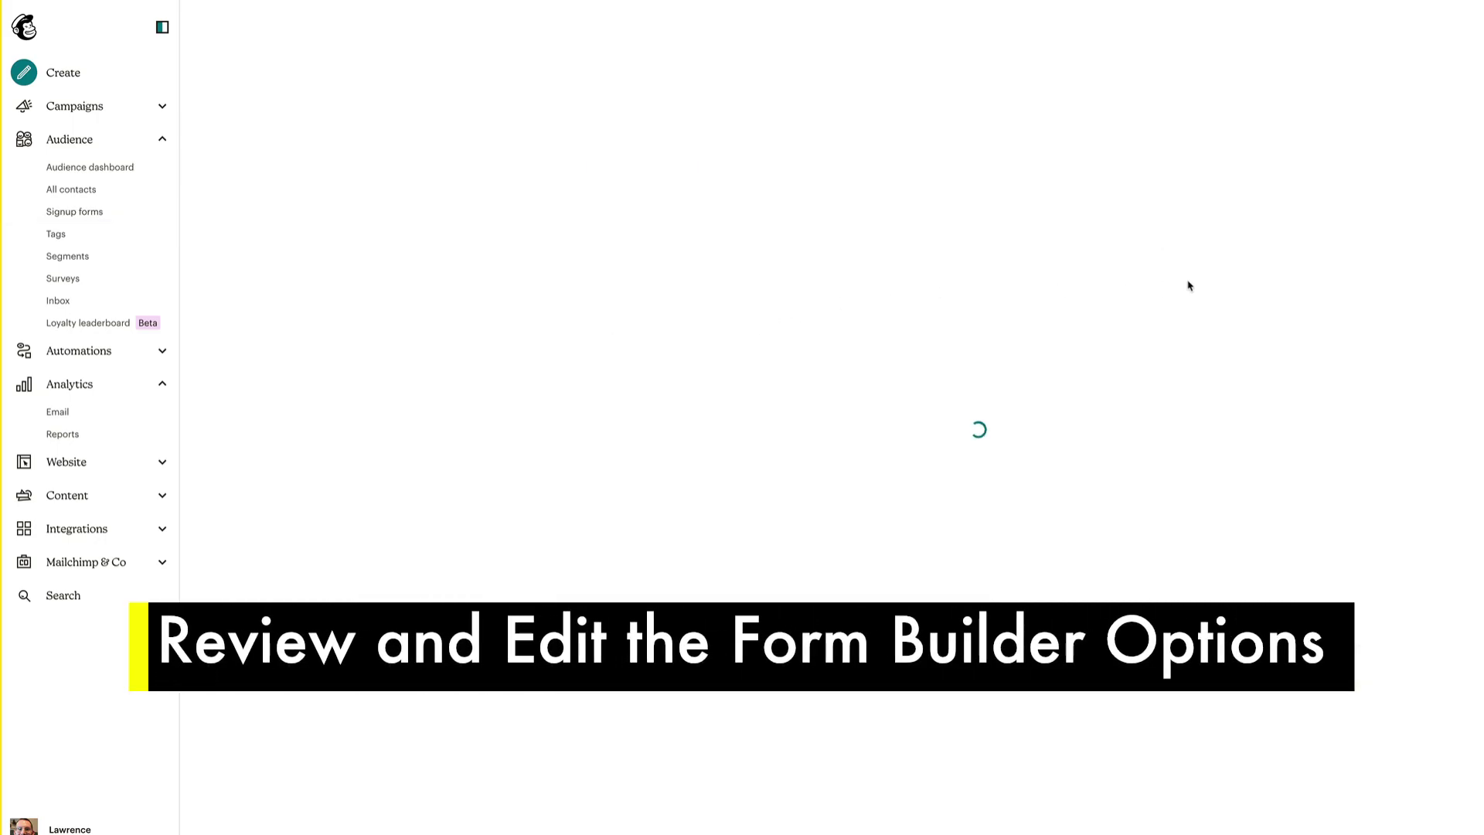
{"action": "scroll", "coordinate": [1113, 317], "scroll_direction": "down", "scroll_amount": 3}
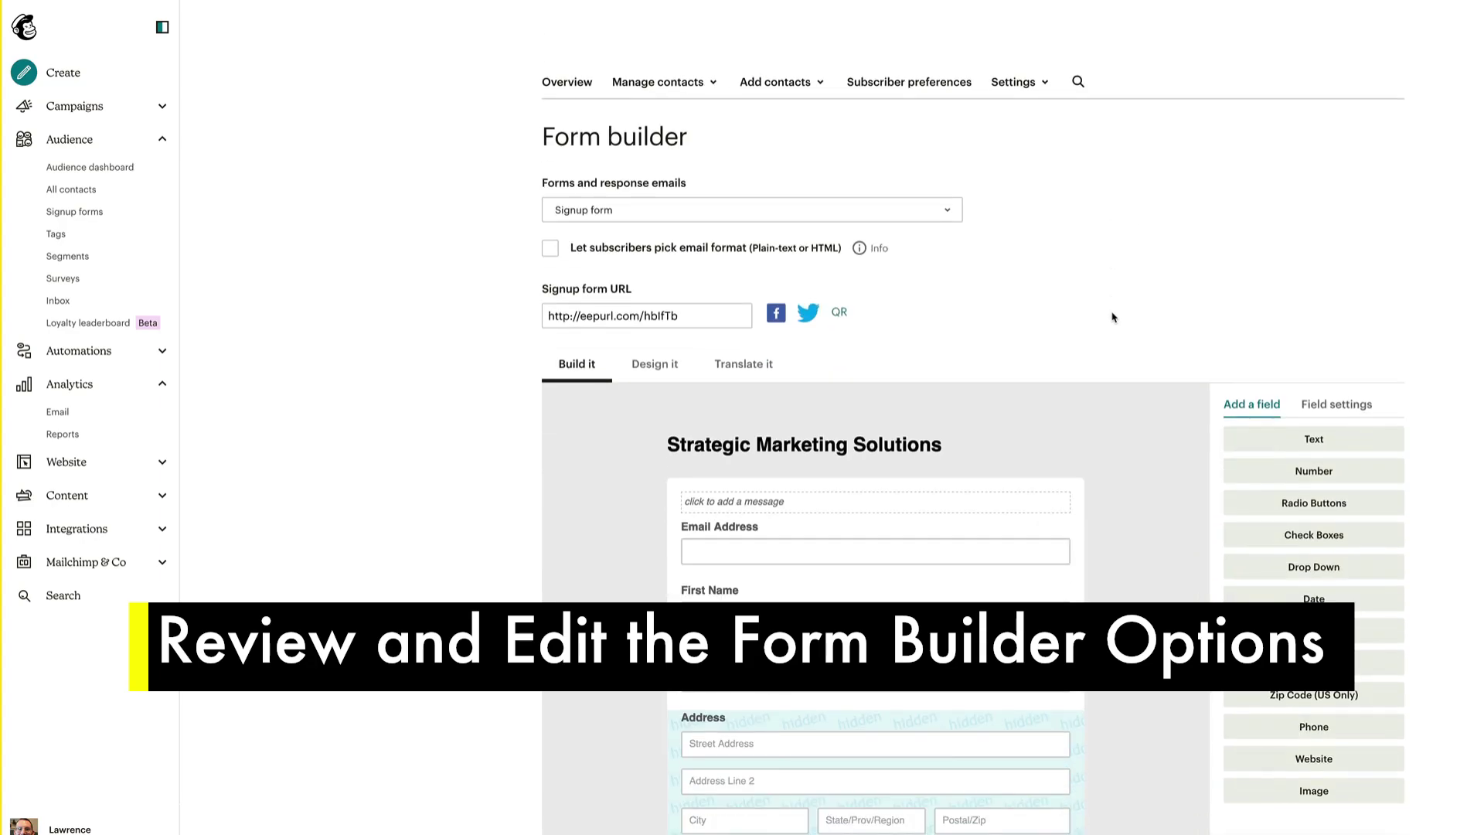
{"action": "scroll", "coordinate": [1113, 317], "scroll_direction": "down", "scroll_amount": 2}
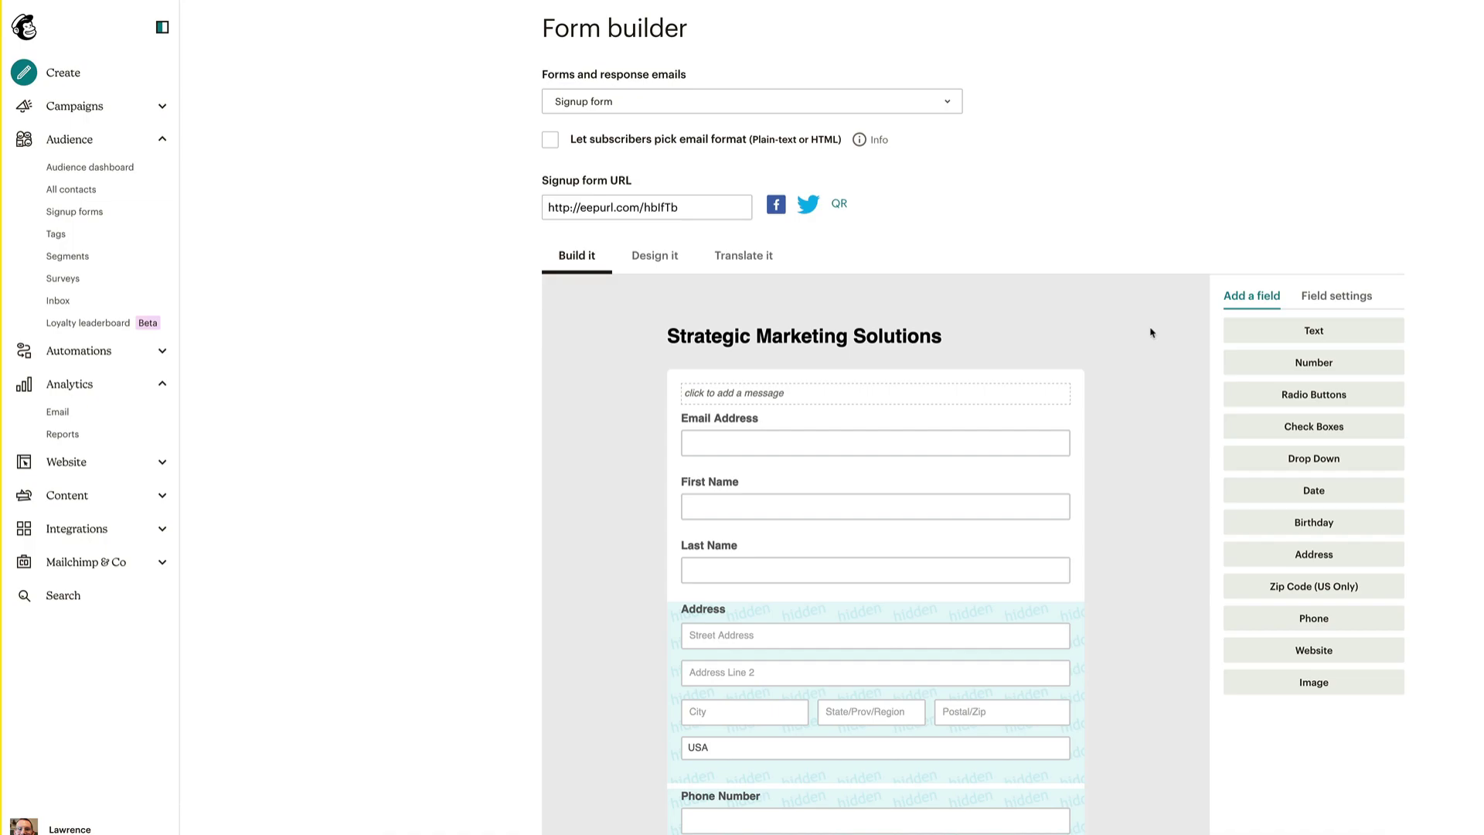
Select the redirect URL on the Confirmation thank you page, then return to Signup forms
{"action": "left_click", "coordinate": [948, 103]}
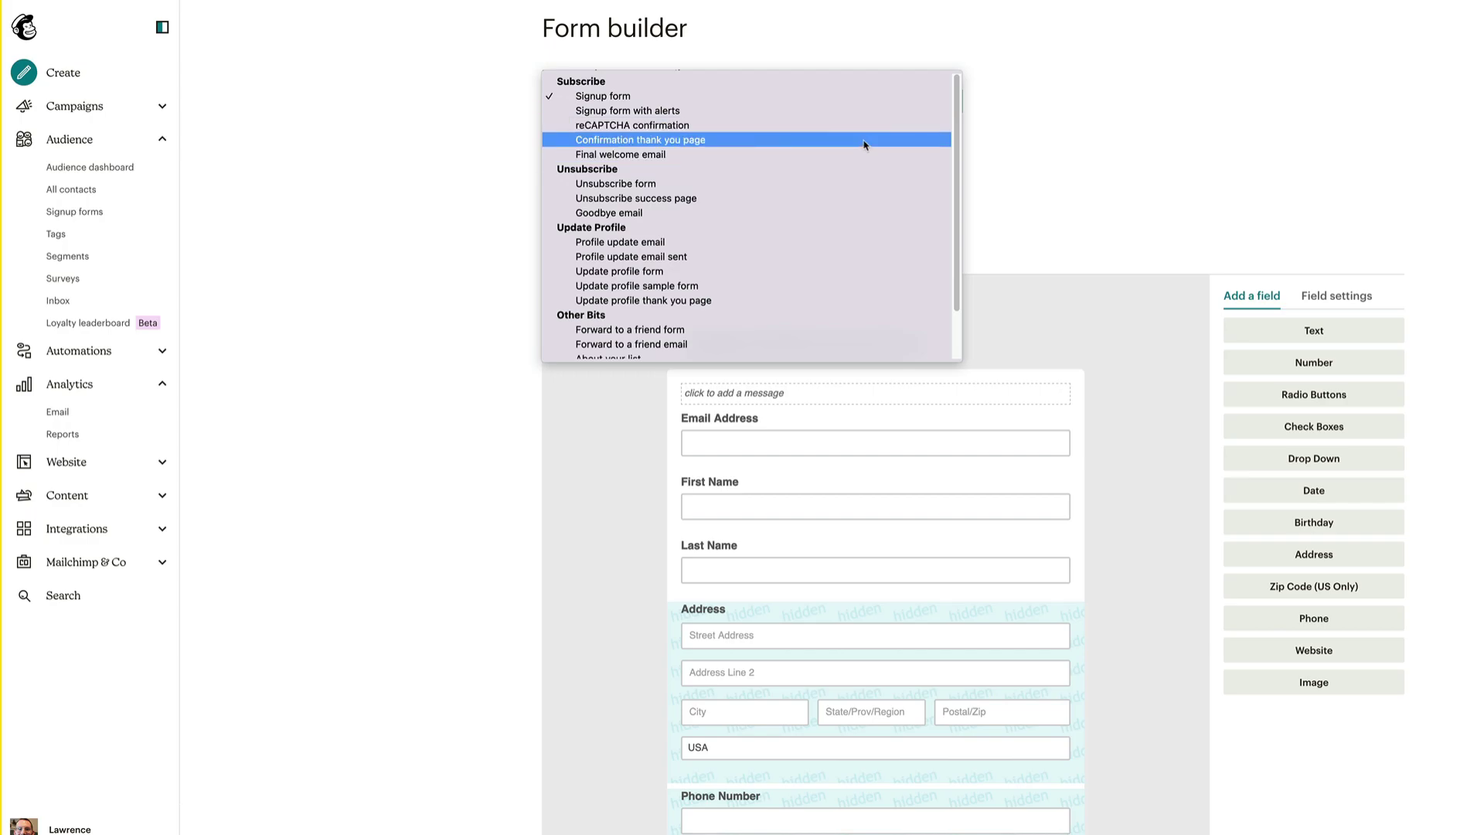
{"action": "left_click", "coordinate": [864, 139]}
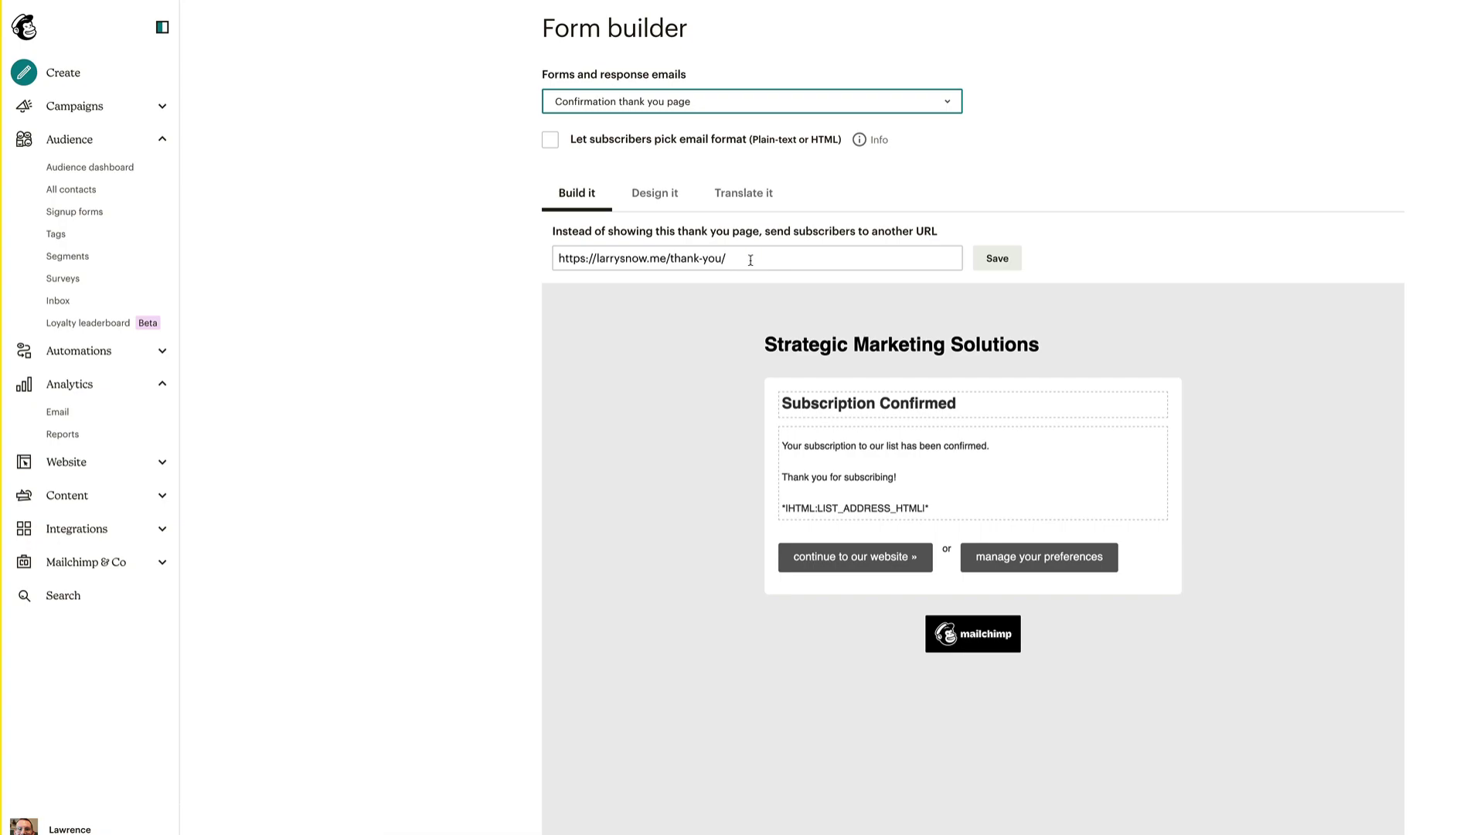
{"action": "left_click_drag", "start_coordinate": [751, 261], "coordinate": [557, 260]}
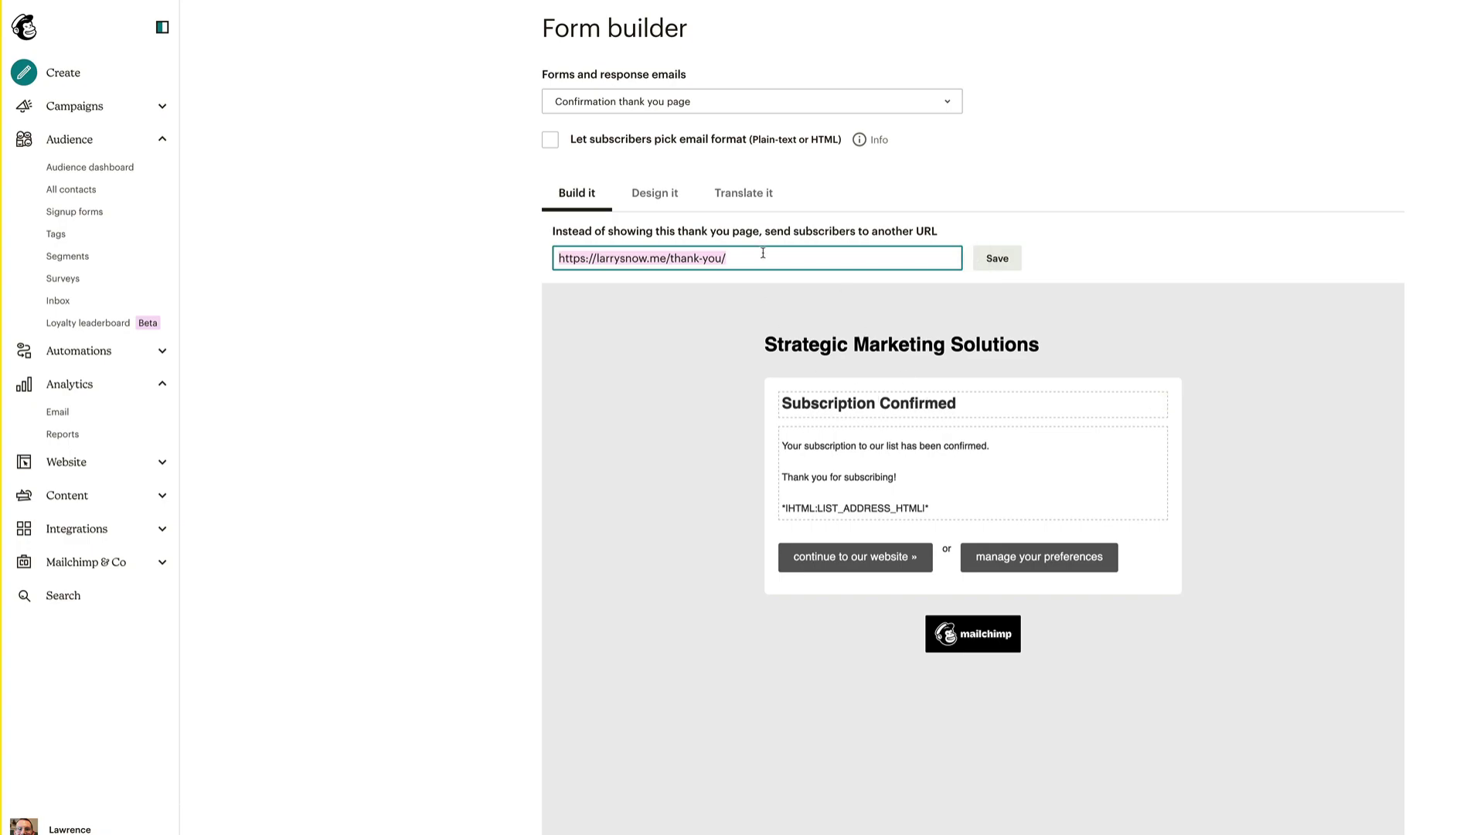
{"action": "left_click", "coordinate": [951, 108]}
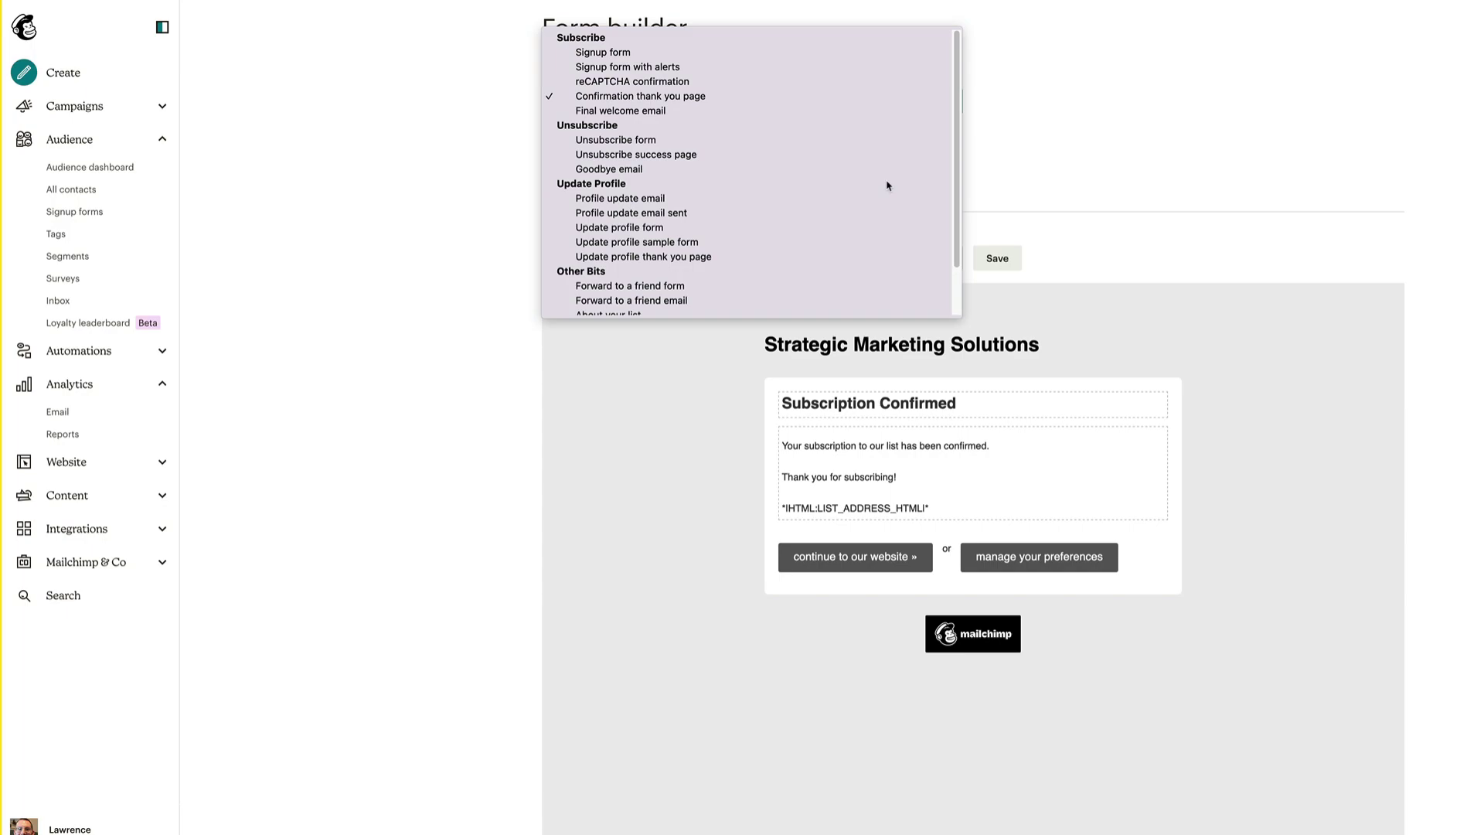
{"action": "left_click", "coordinate": [1047, 148]}
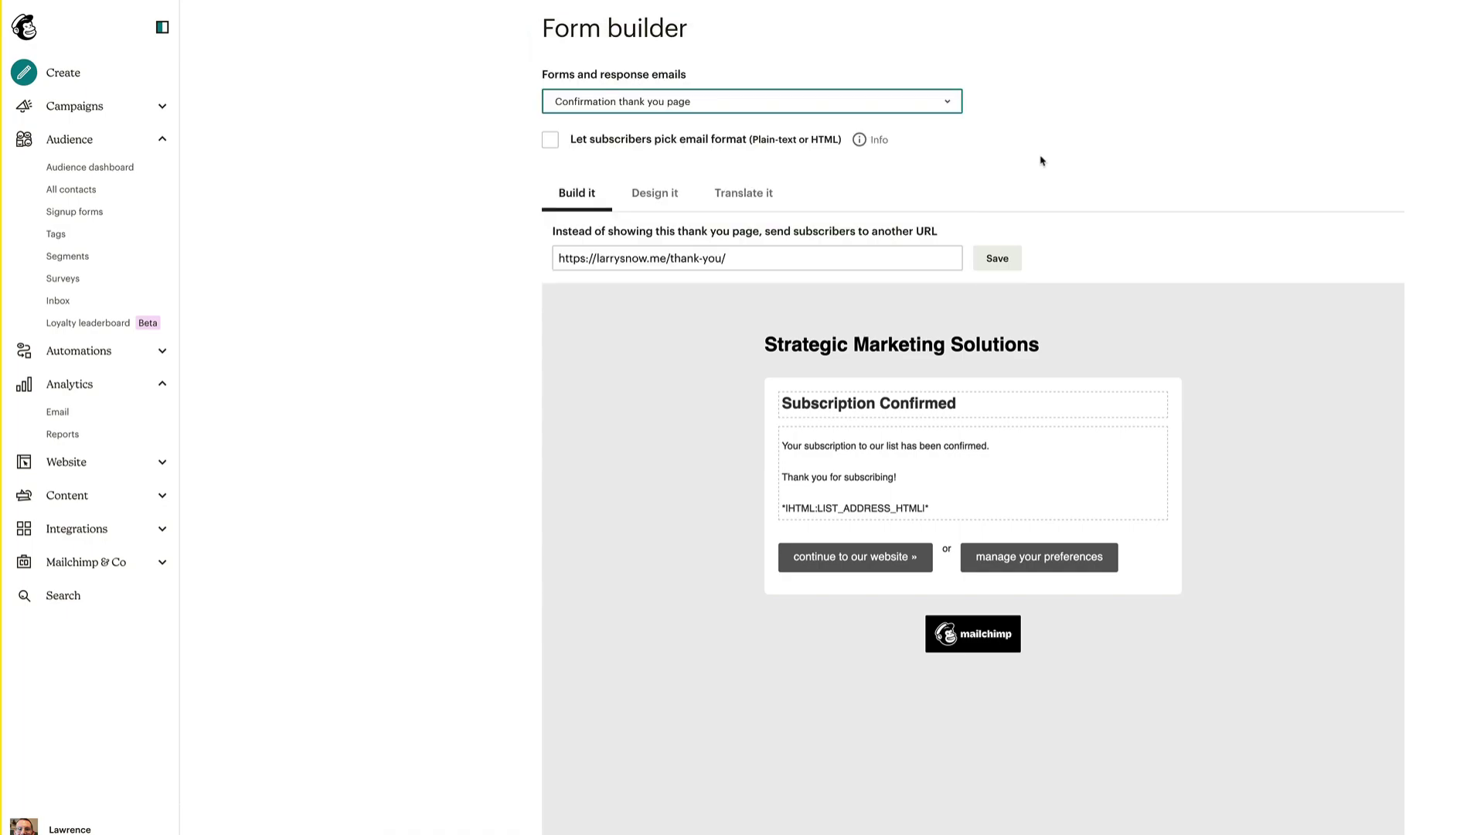
{"action": "key", "text": "alt+Left"}
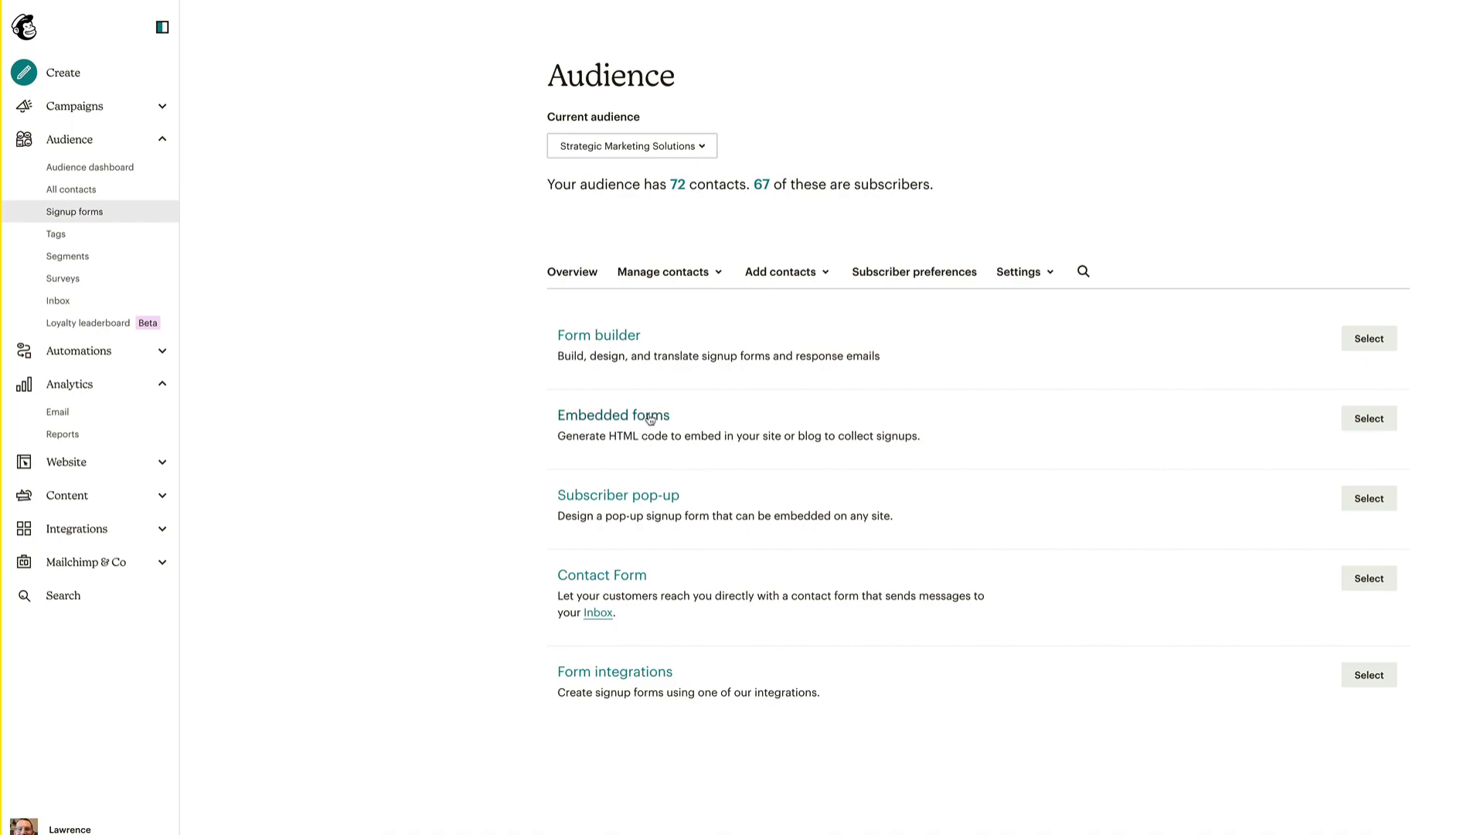
In Embedded forms, test reordering Form Fields, leaving First name above Email address
{"action": "left_click", "coordinate": [1381, 421]}
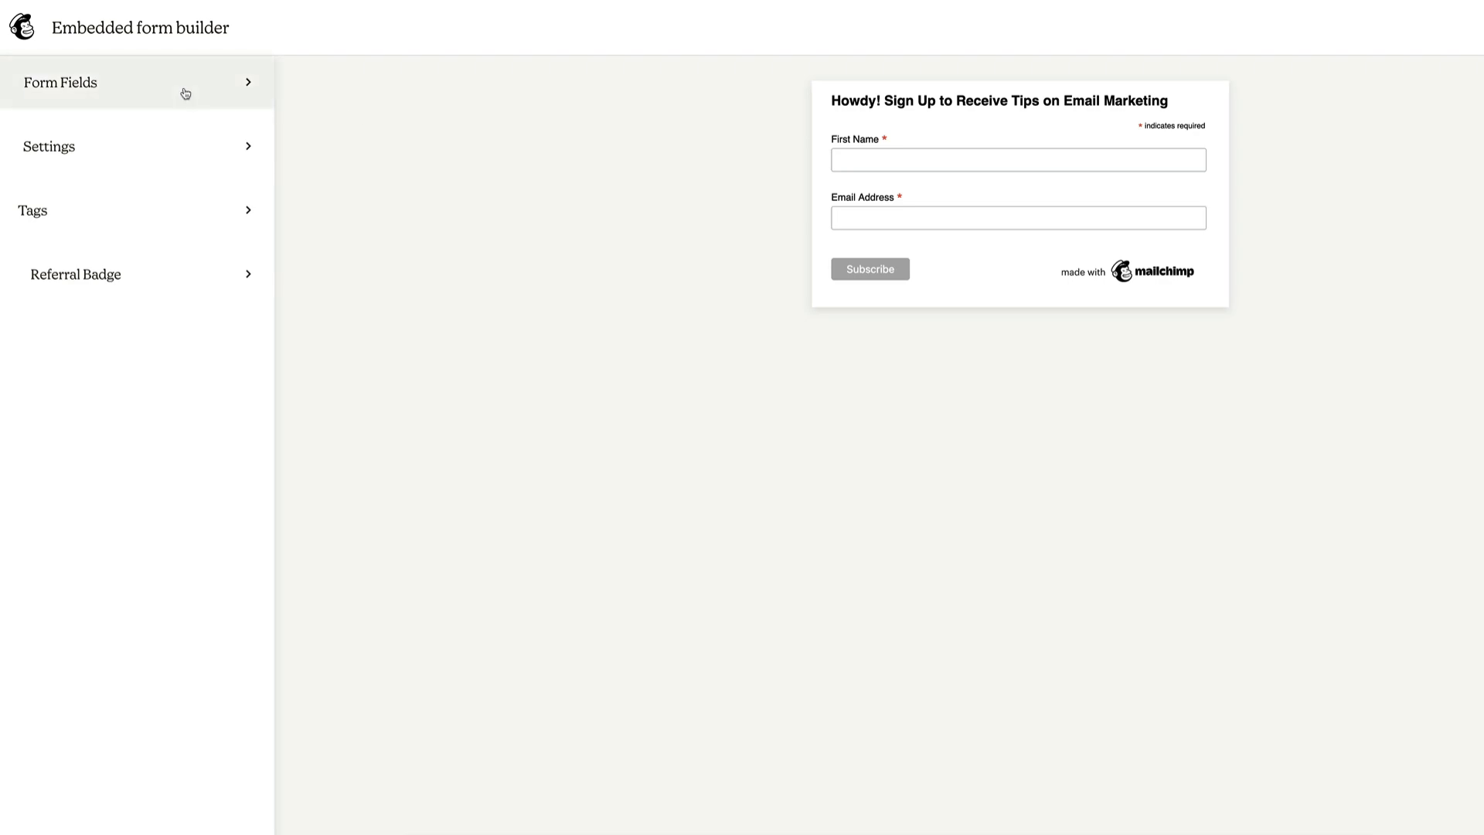
{"action": "left_click", "coordinate": [133, 84]}
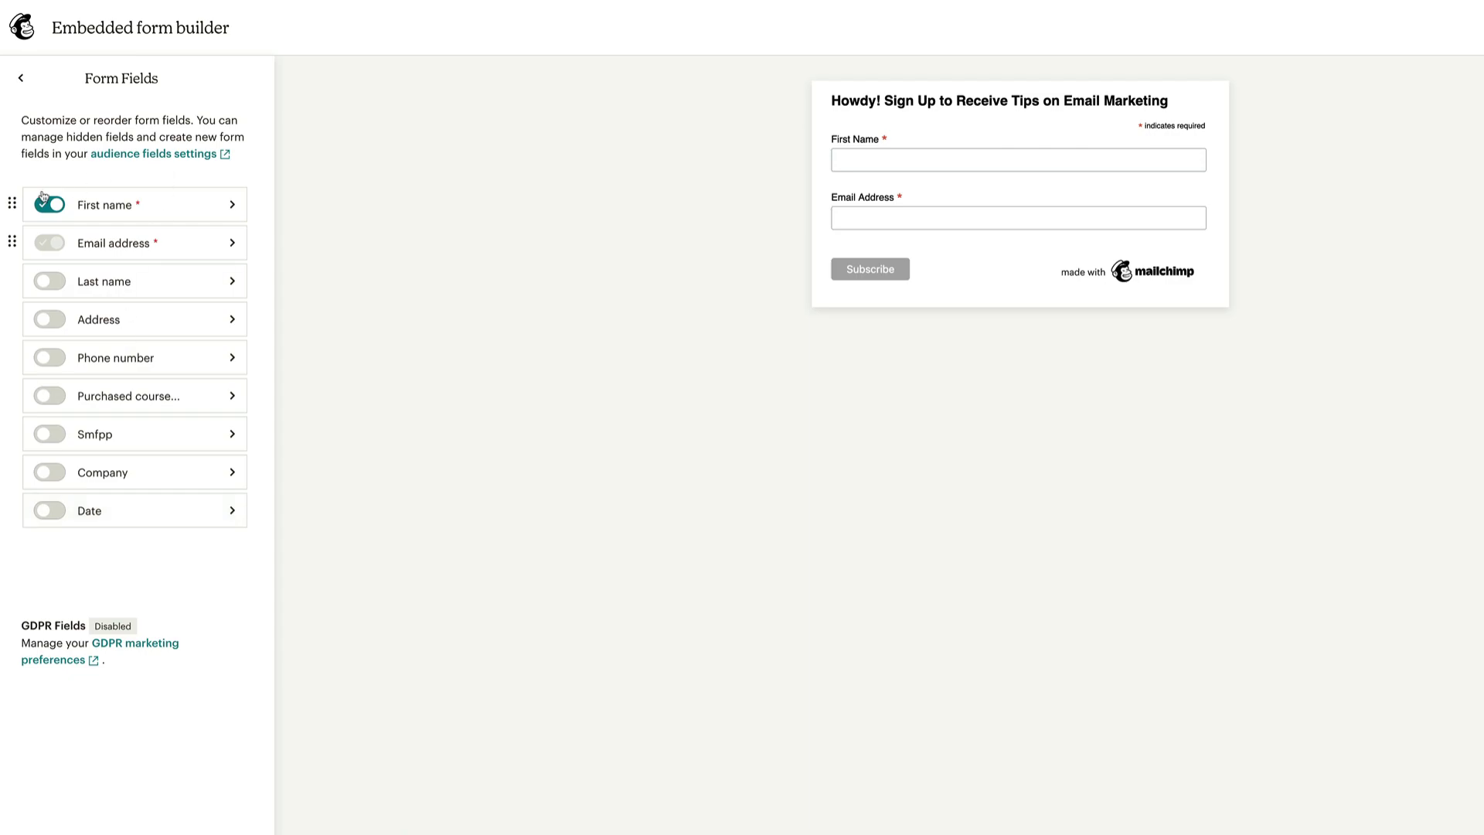
{"action": "left_click_drag", "start_coordinate": [12, 242], "coordinate": [10, 199]}
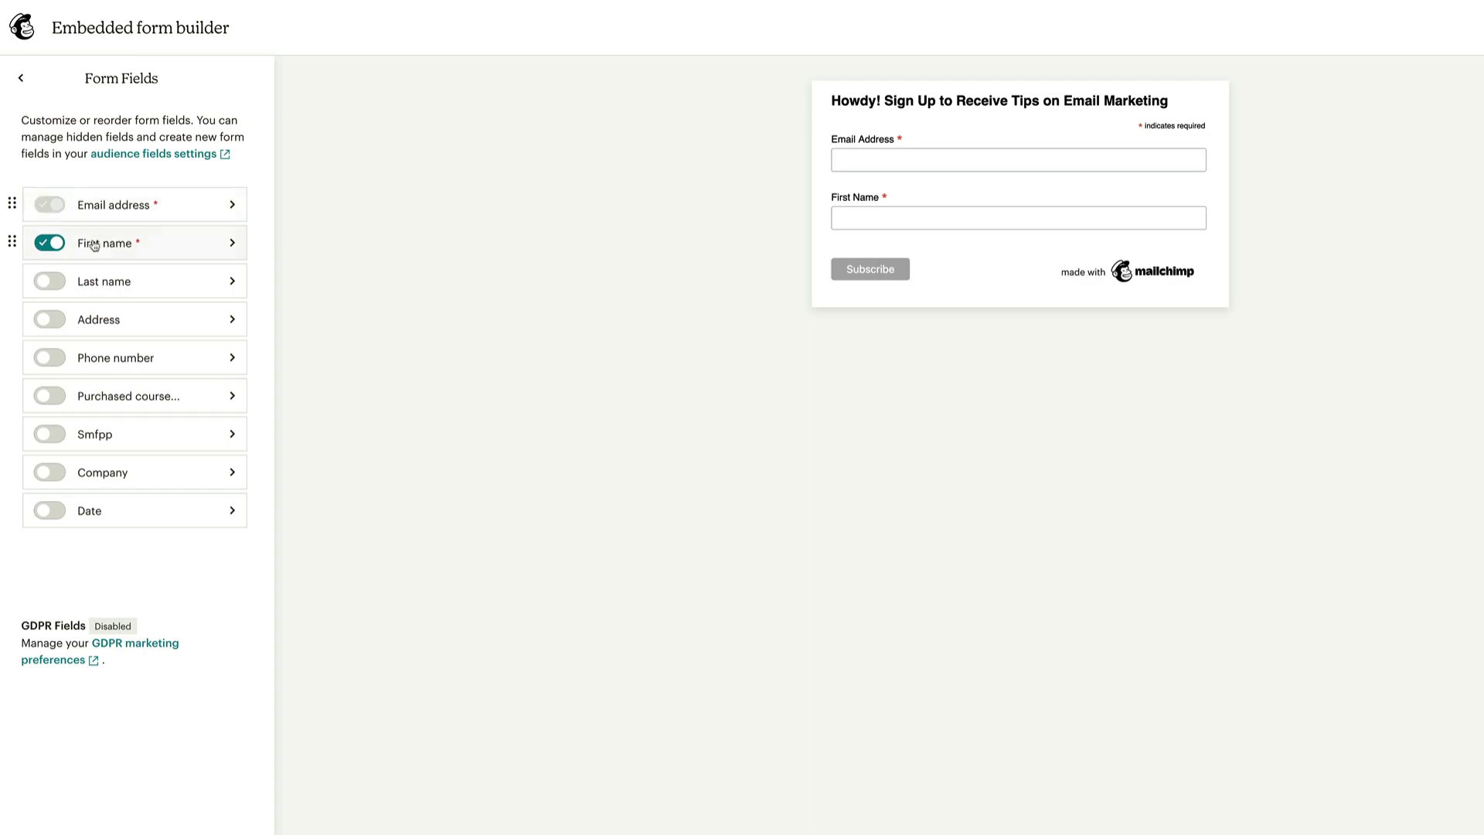
{"action": "left_click_drag", "start_coordinate": [12, 242], "coordinate": [11, 207]}
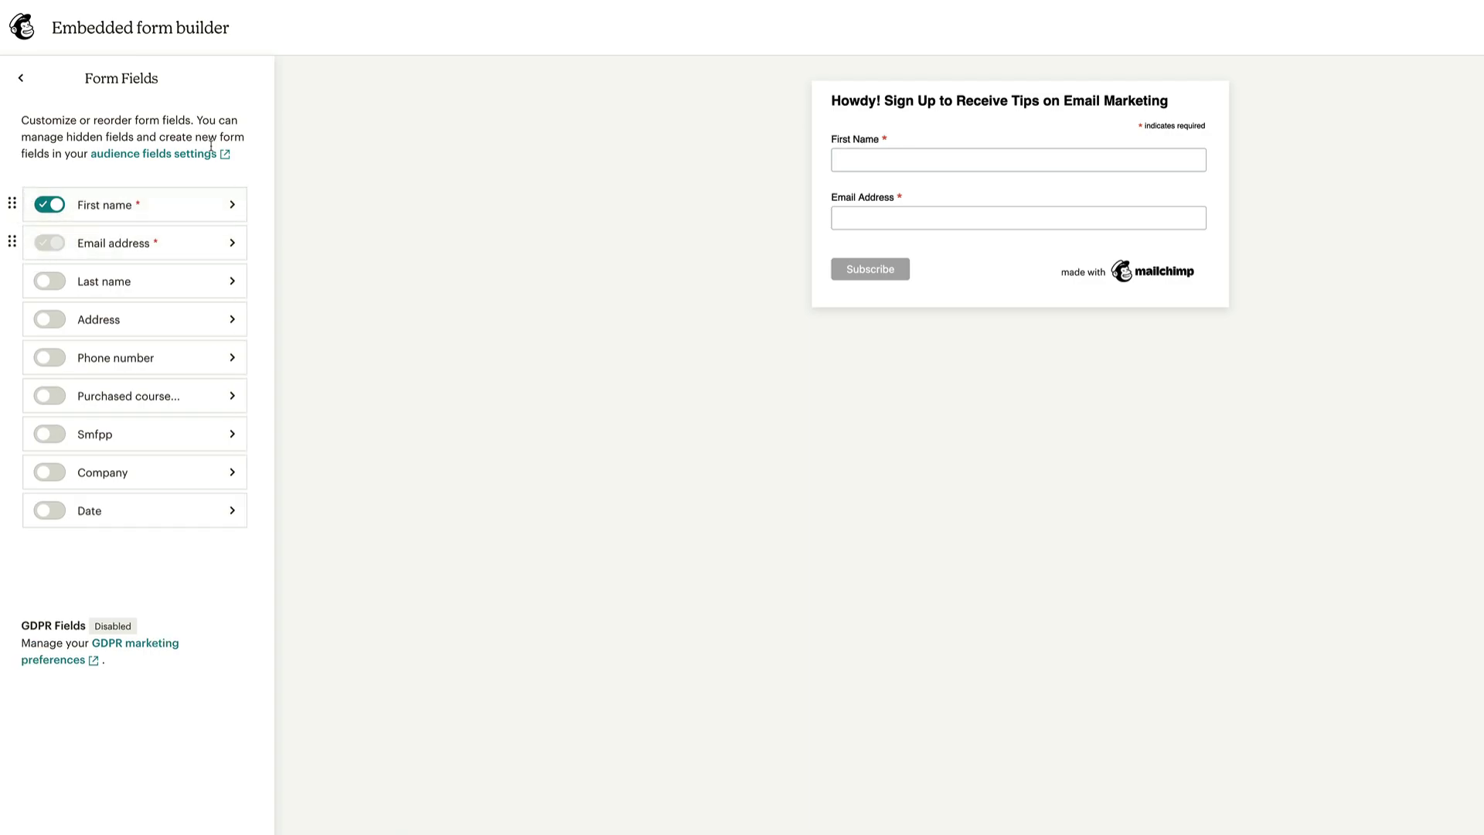
{"action": "left_click", "coordinate": [232, 204]}
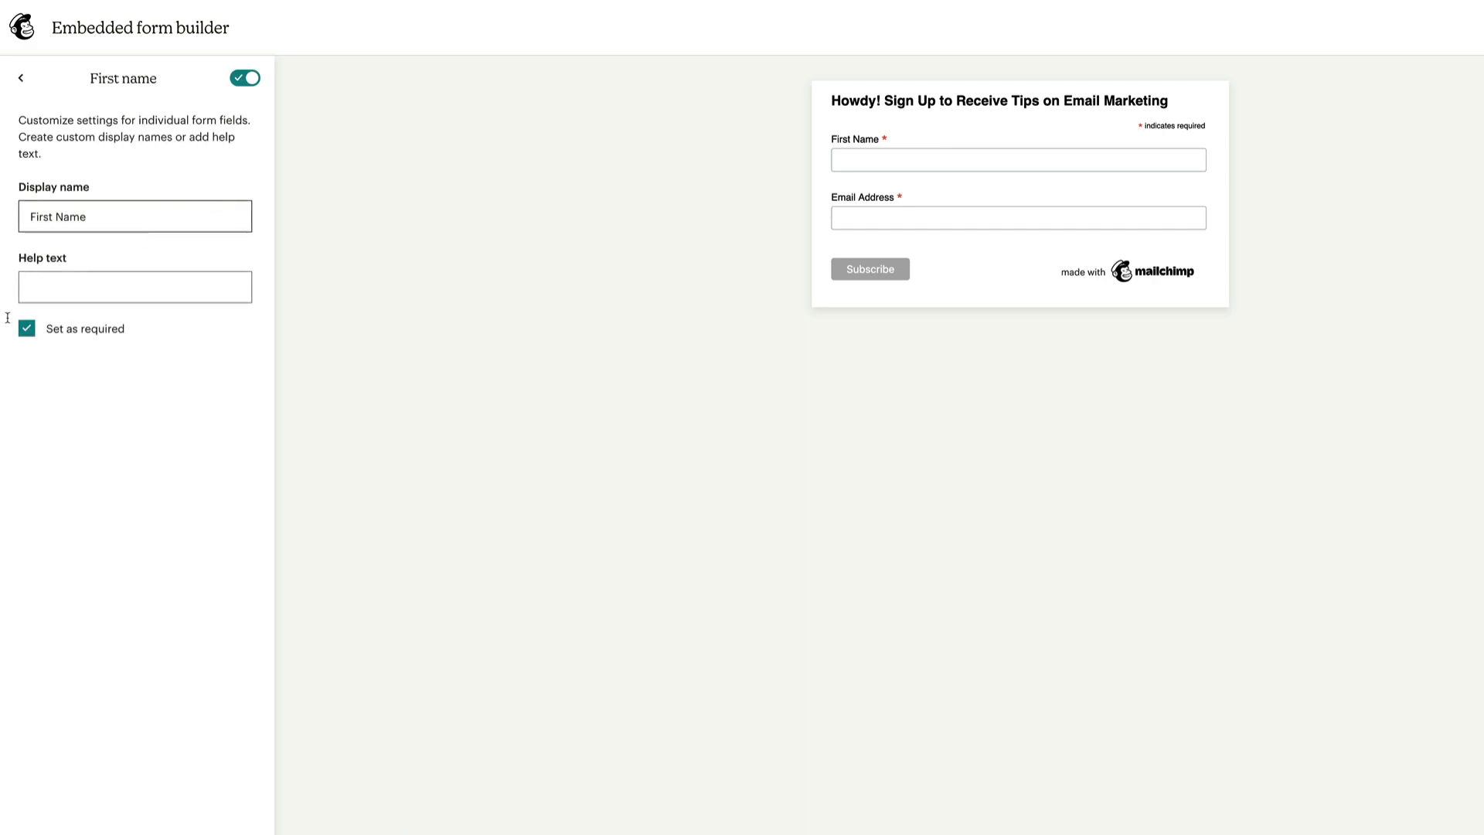
{"action": "left_click", "coordinate": [21, 80]}
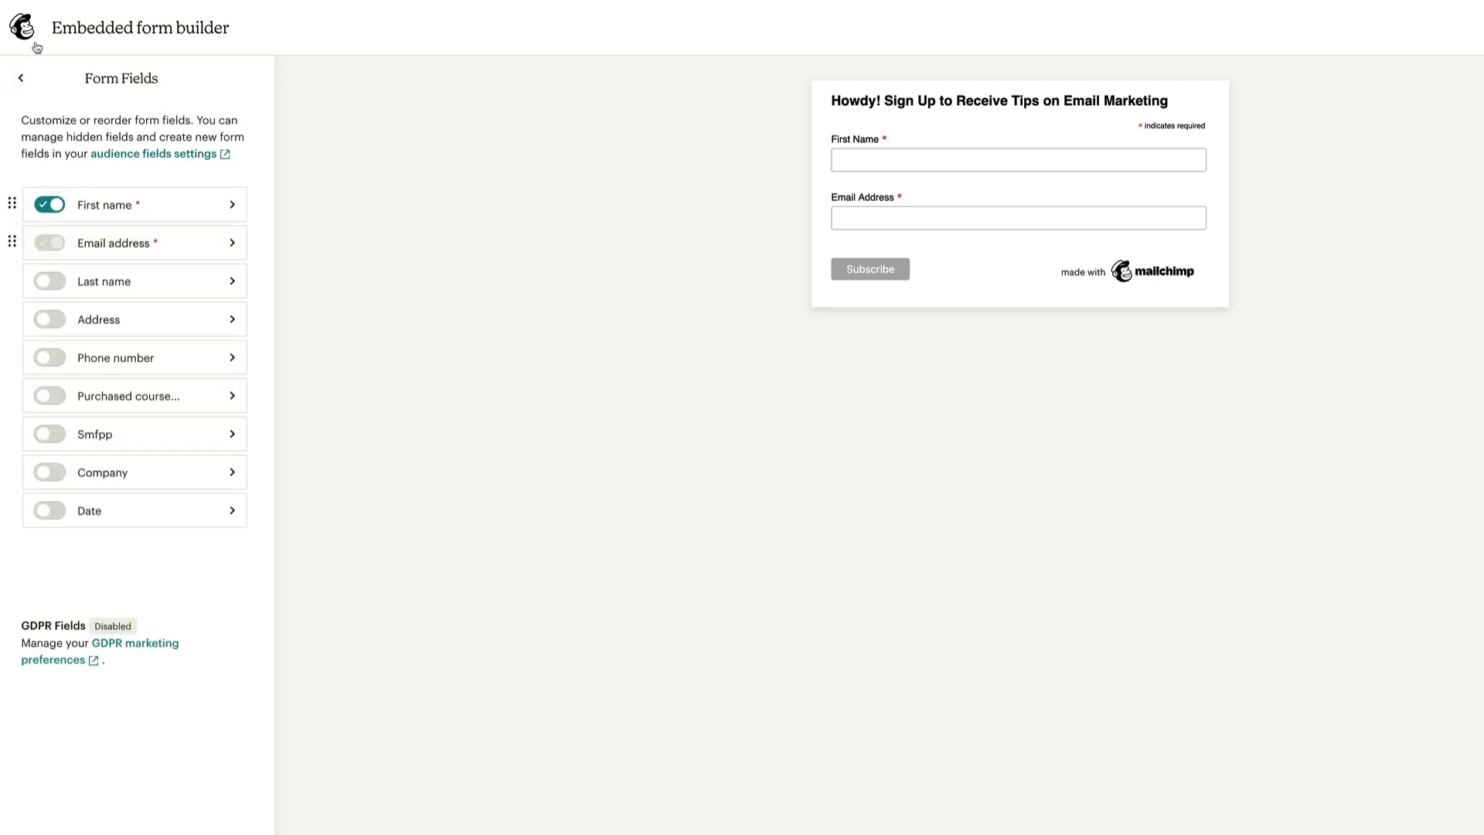
{"action": "left_click", "coordinate": [21, 80]}
Turn on Remove CSS styles in the embedded form's Settings
{"action": "left_click", "coordinate": [120, 159]}
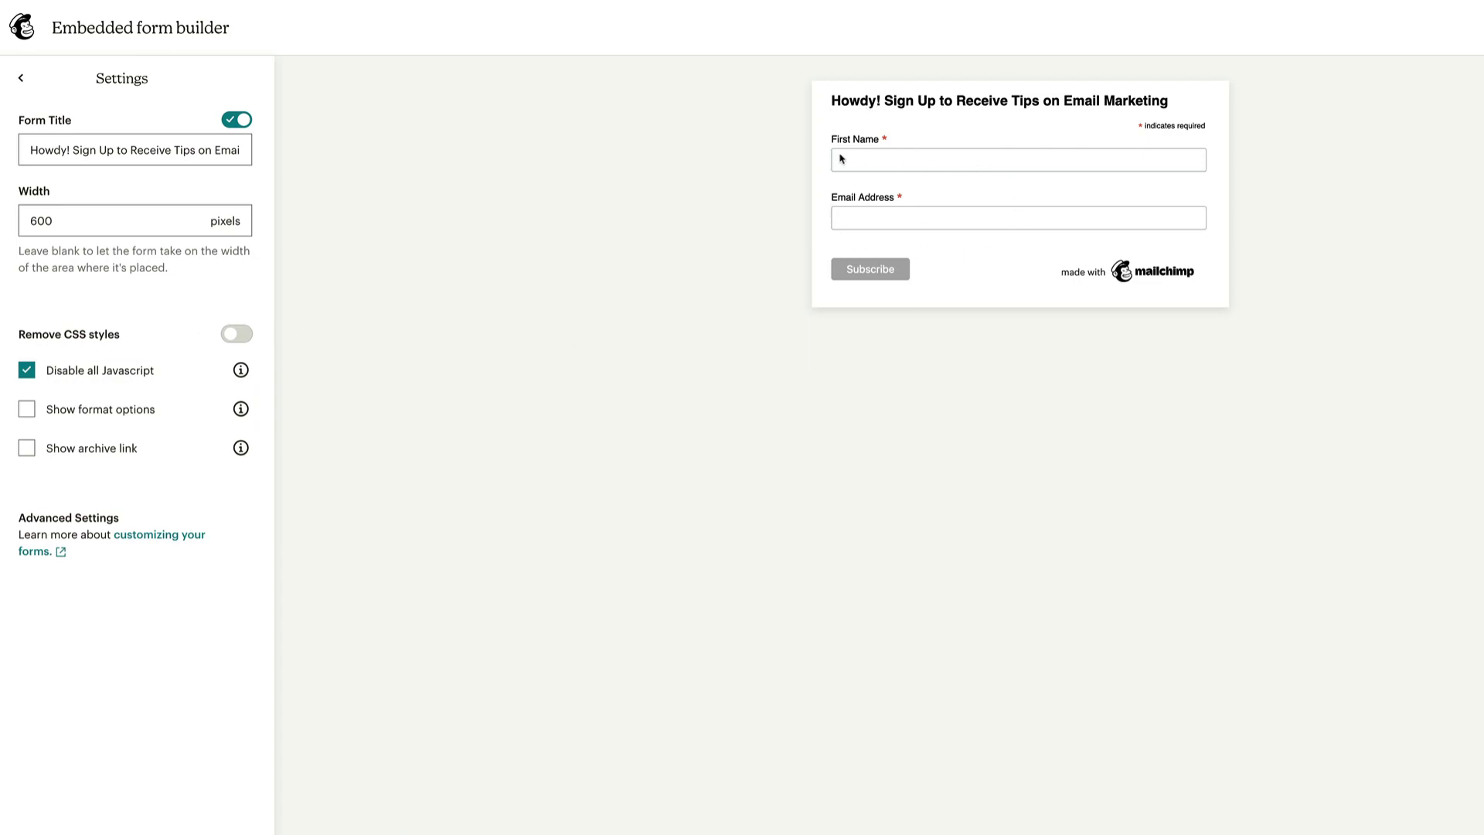
{"action": "left_click", "coordinate": [244, 338]}
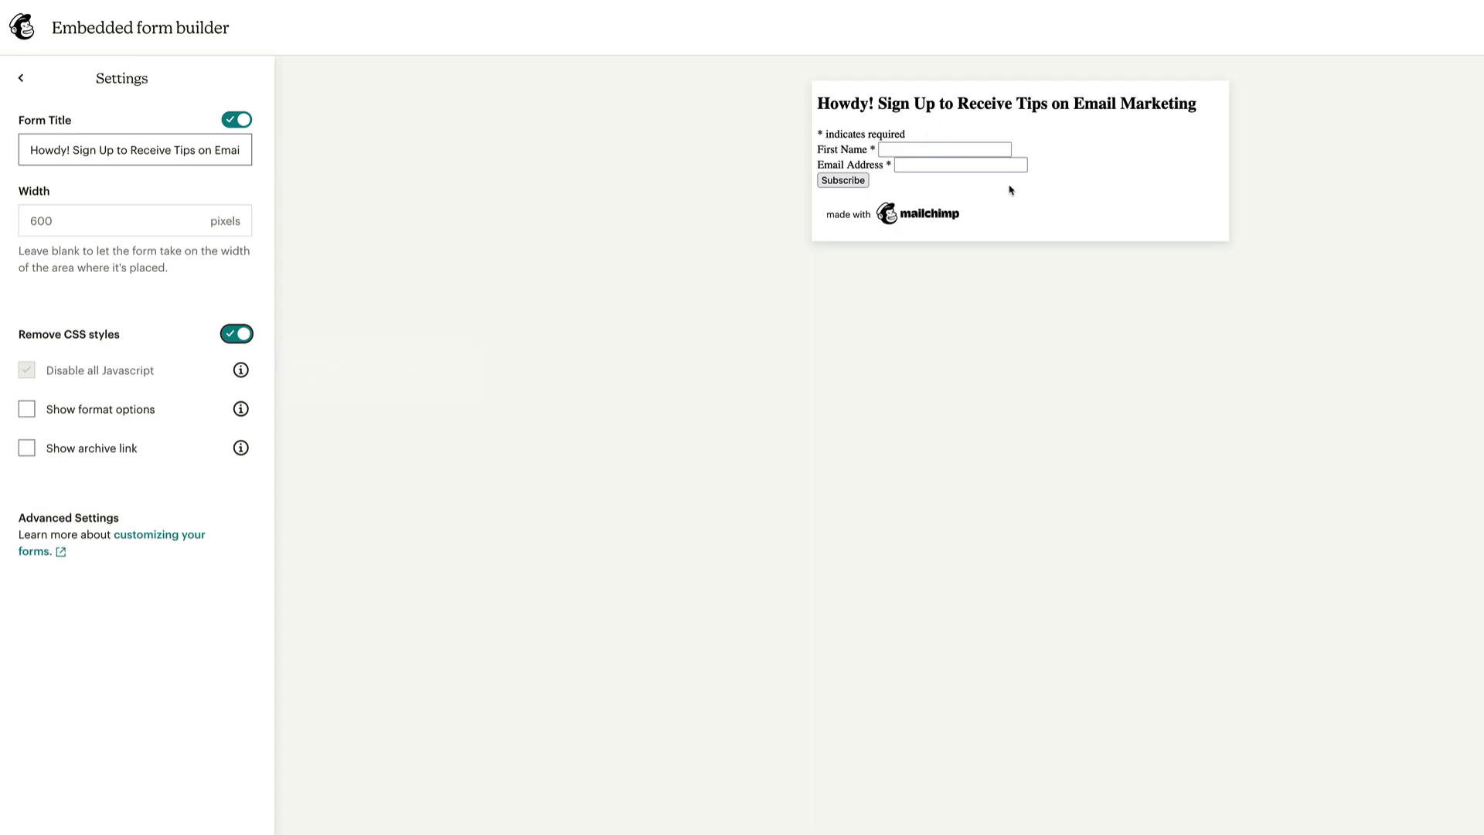
Turn Remove CSS styles back off and check Disable all Javascript
{"action": "left_click", "coordinate": [827, 103]}
{"action": "left_click", "coordinate": [237, 333]}
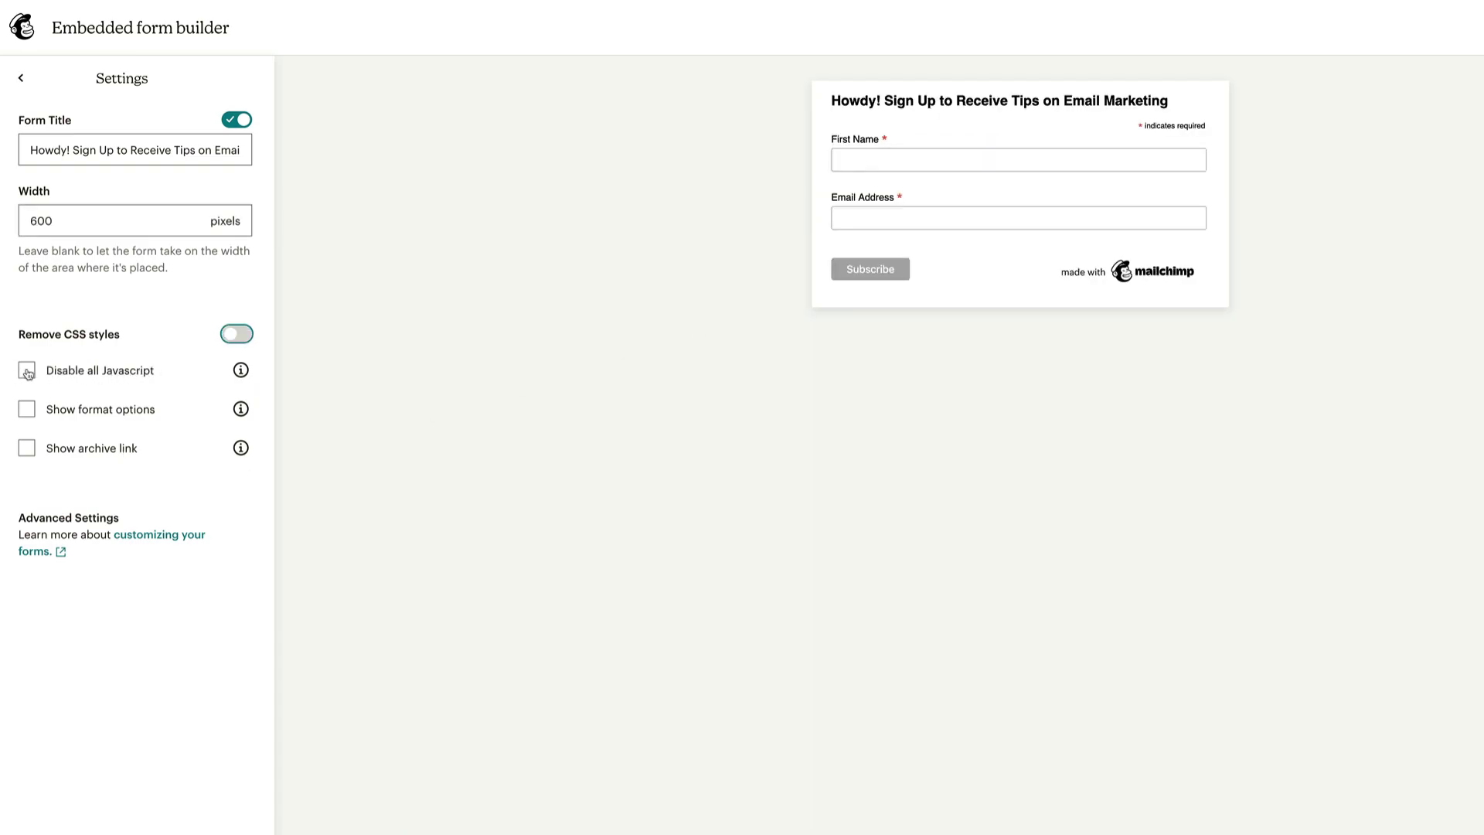
{"action": "left_click", "coordinate": [27, 372]}
{"action": "mouse_move", "coordinate": [239, 373]}
Try Show format options and Show archive link, leaving both unchecked
{"action": "mouse_move", "coordinate": [239, 373]}
{"action": "left_click", "coordinate": [26, 412]}
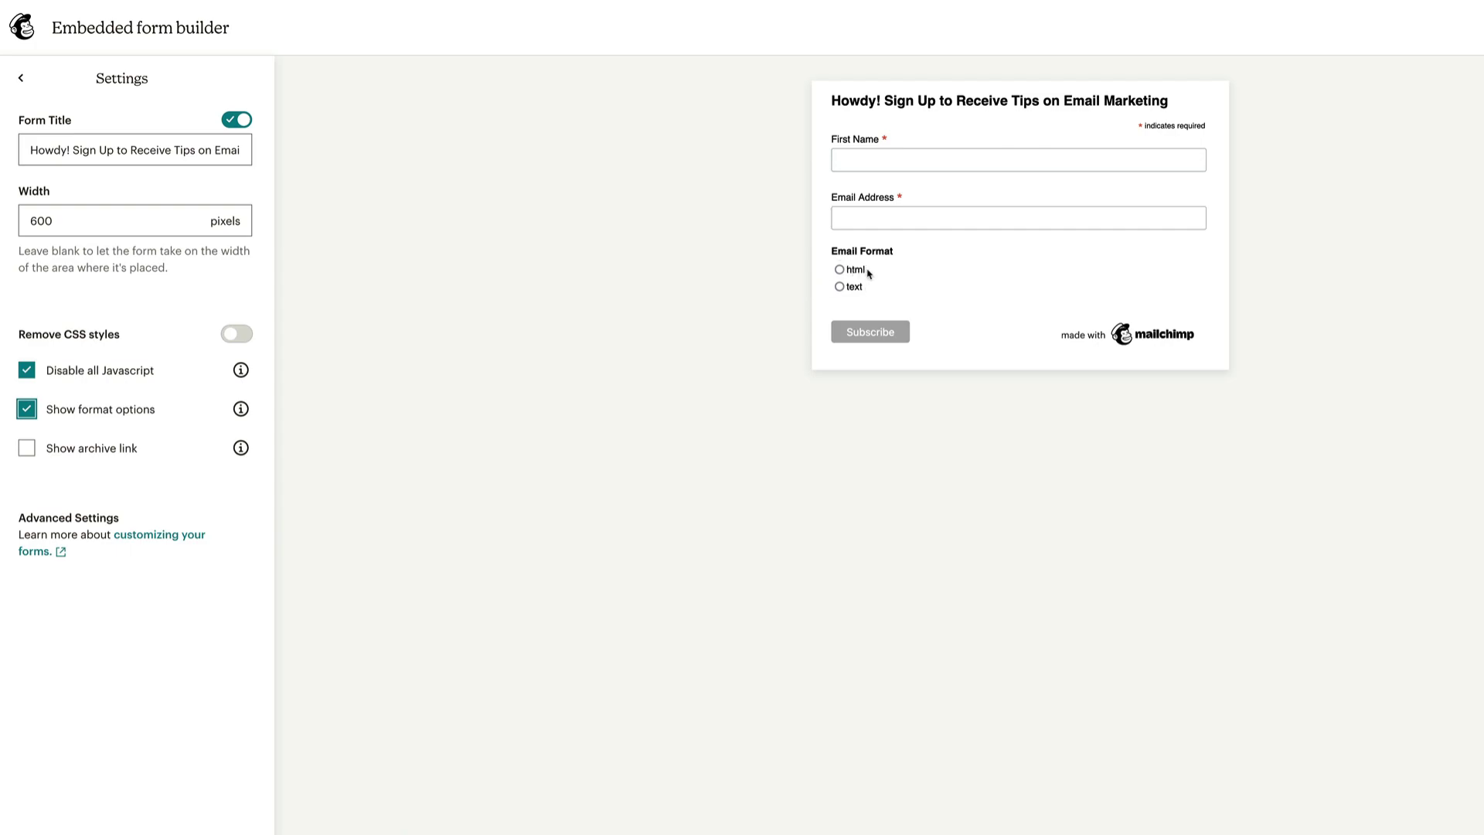
{"action": "left_click", "coordinate": [27, 416]}
{"action": "left_click", "coordinate": [26, 450]}
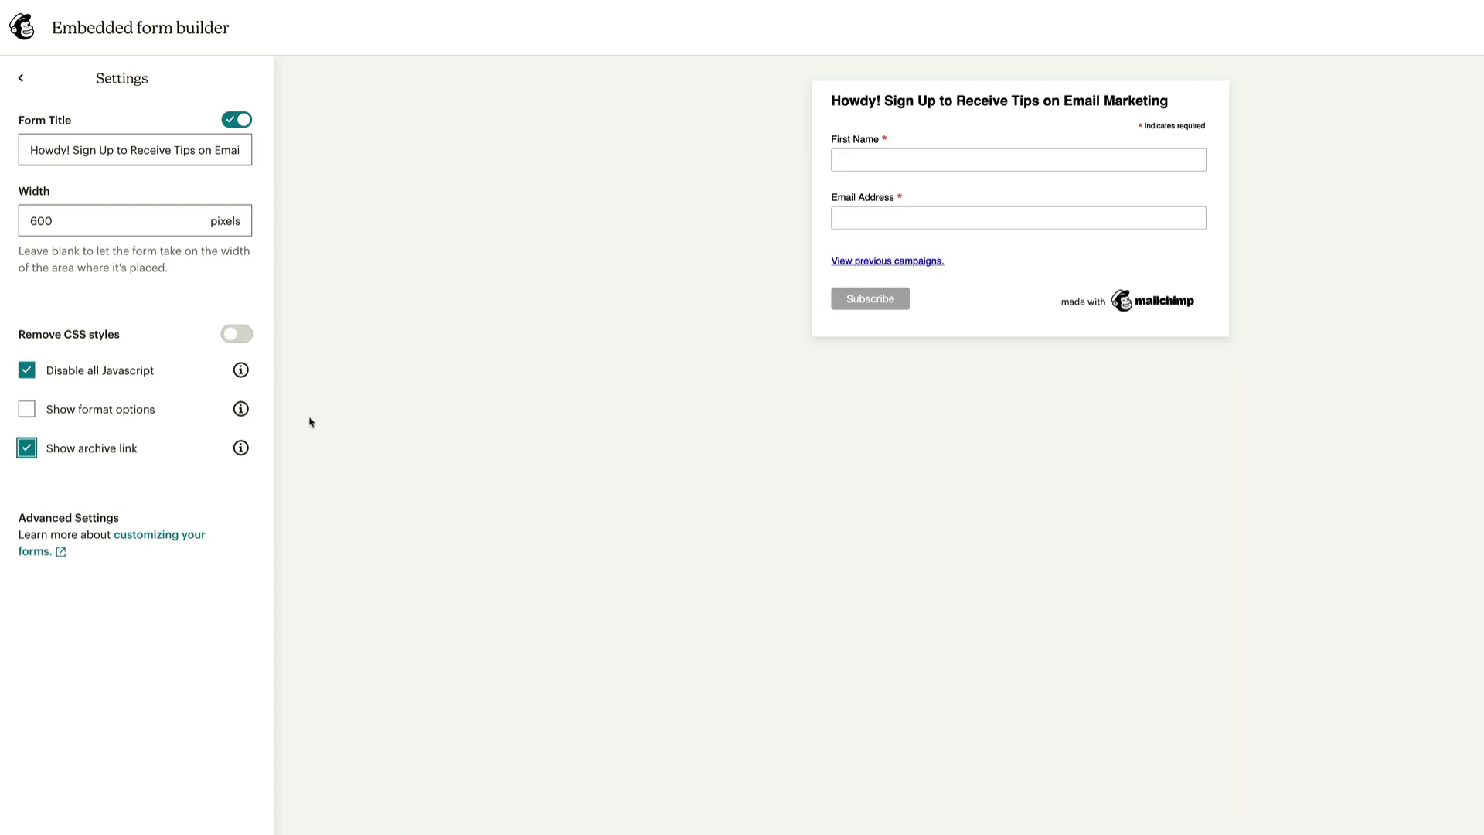
{"action": "left_click", "coordinate": [29, 453]}
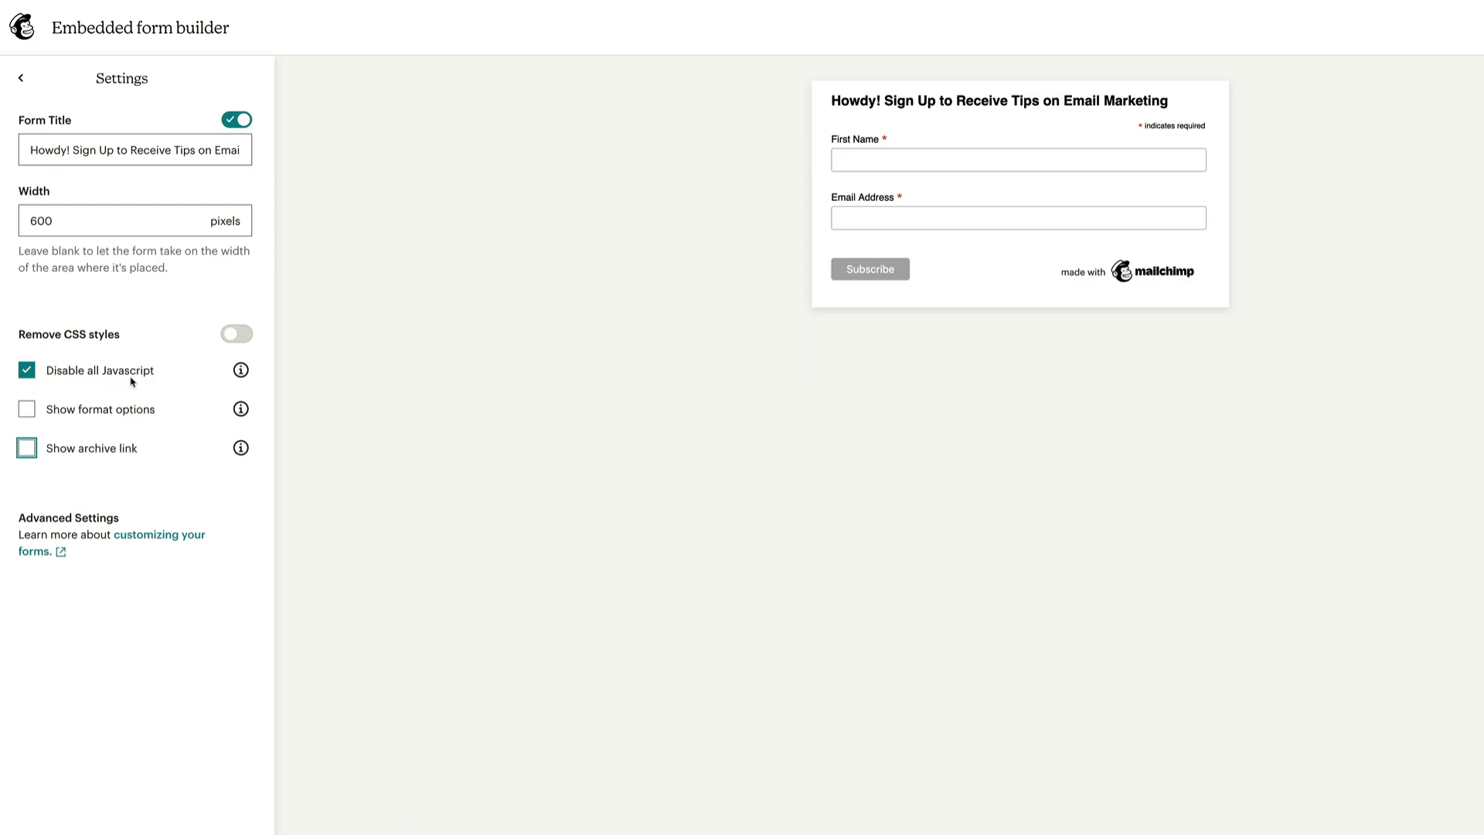
In the form's Tags settings, create and add a new 'chocolate' tag
{"action": "left_click", "coordinate": [20, 78]}
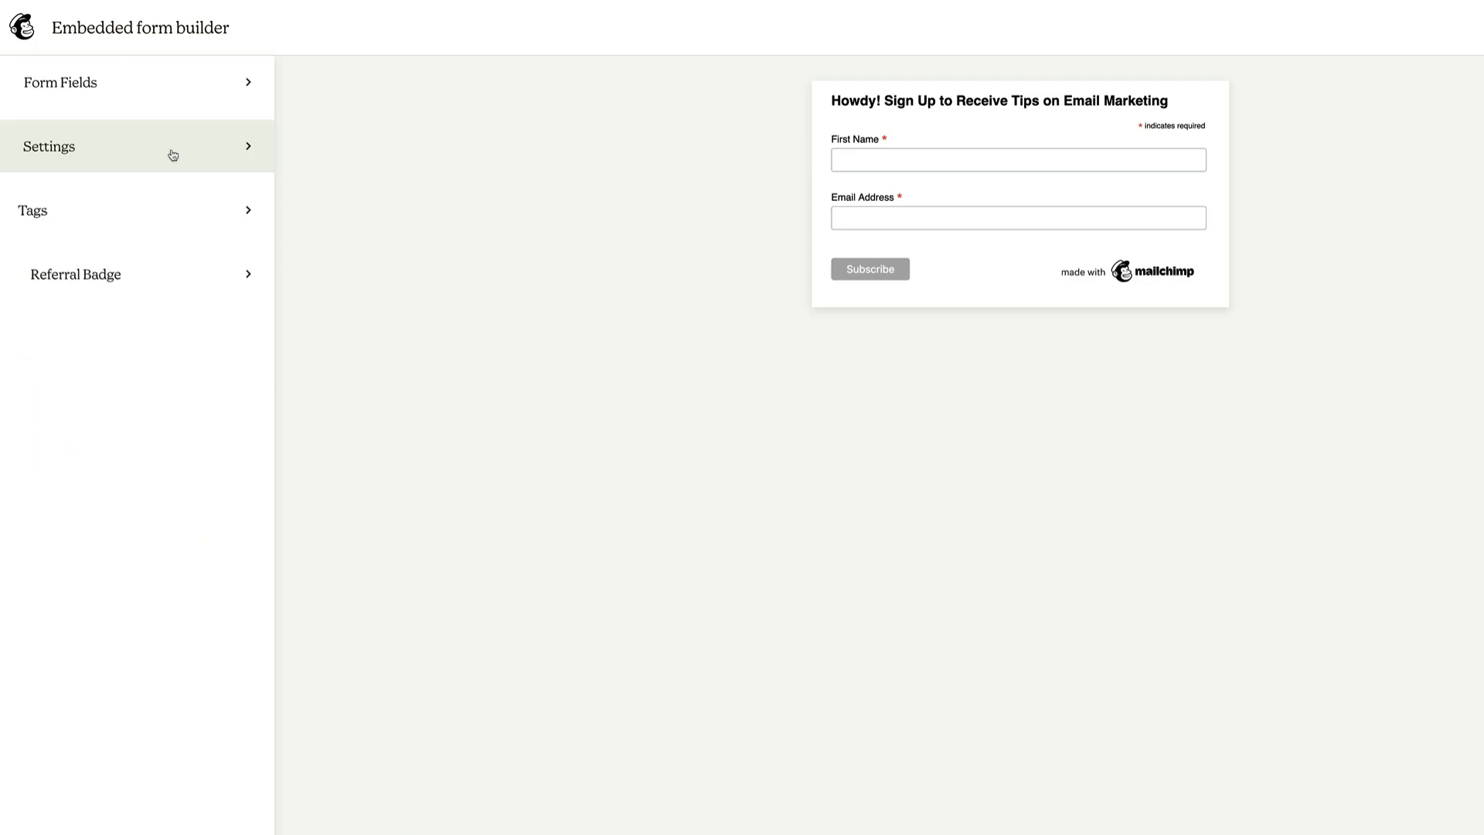
{"action": "left_click", "coordinate": [208, 217]}
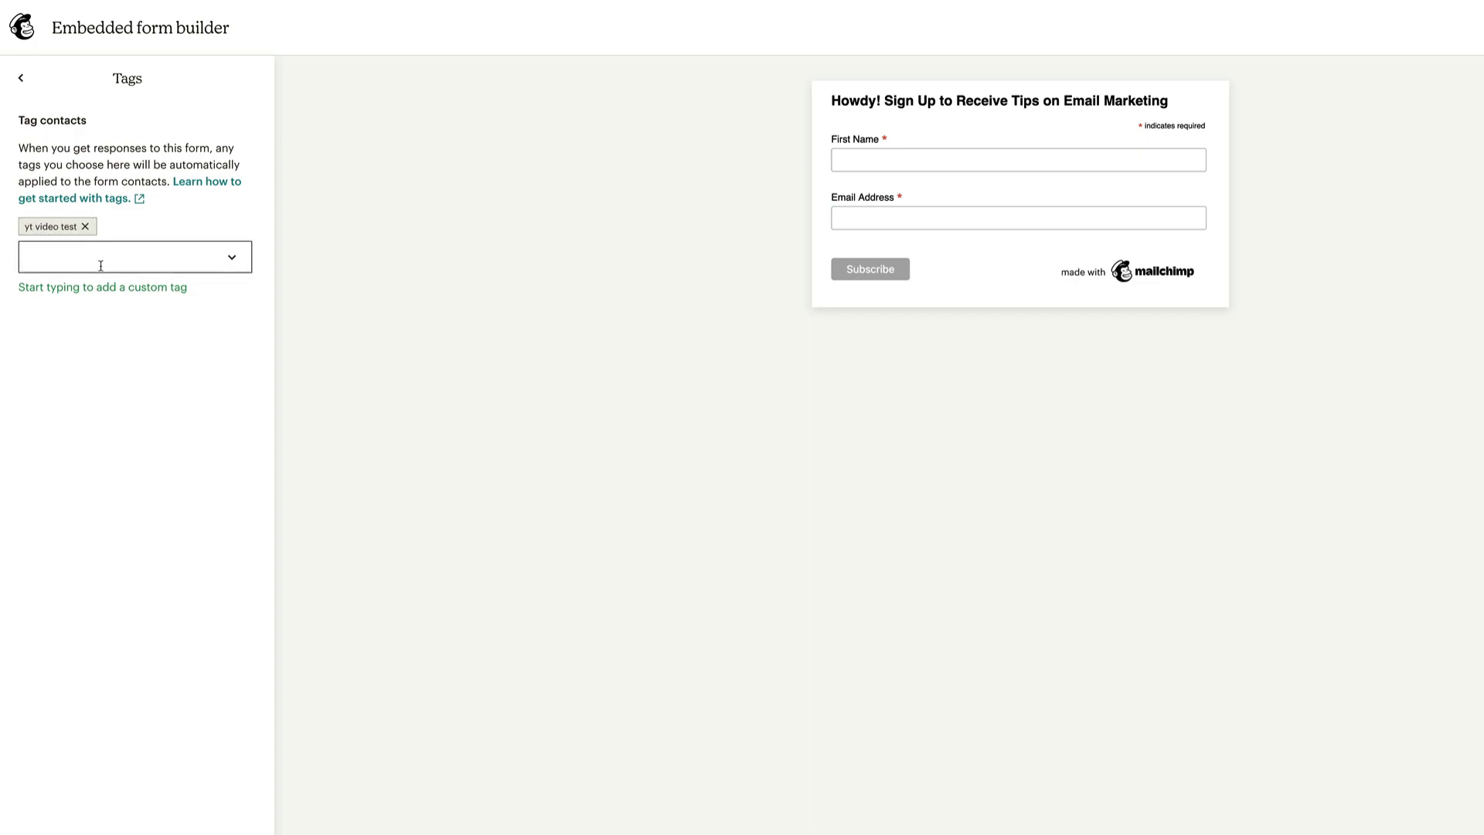
{"action": "left_click", "coordinate": [80, 254]}
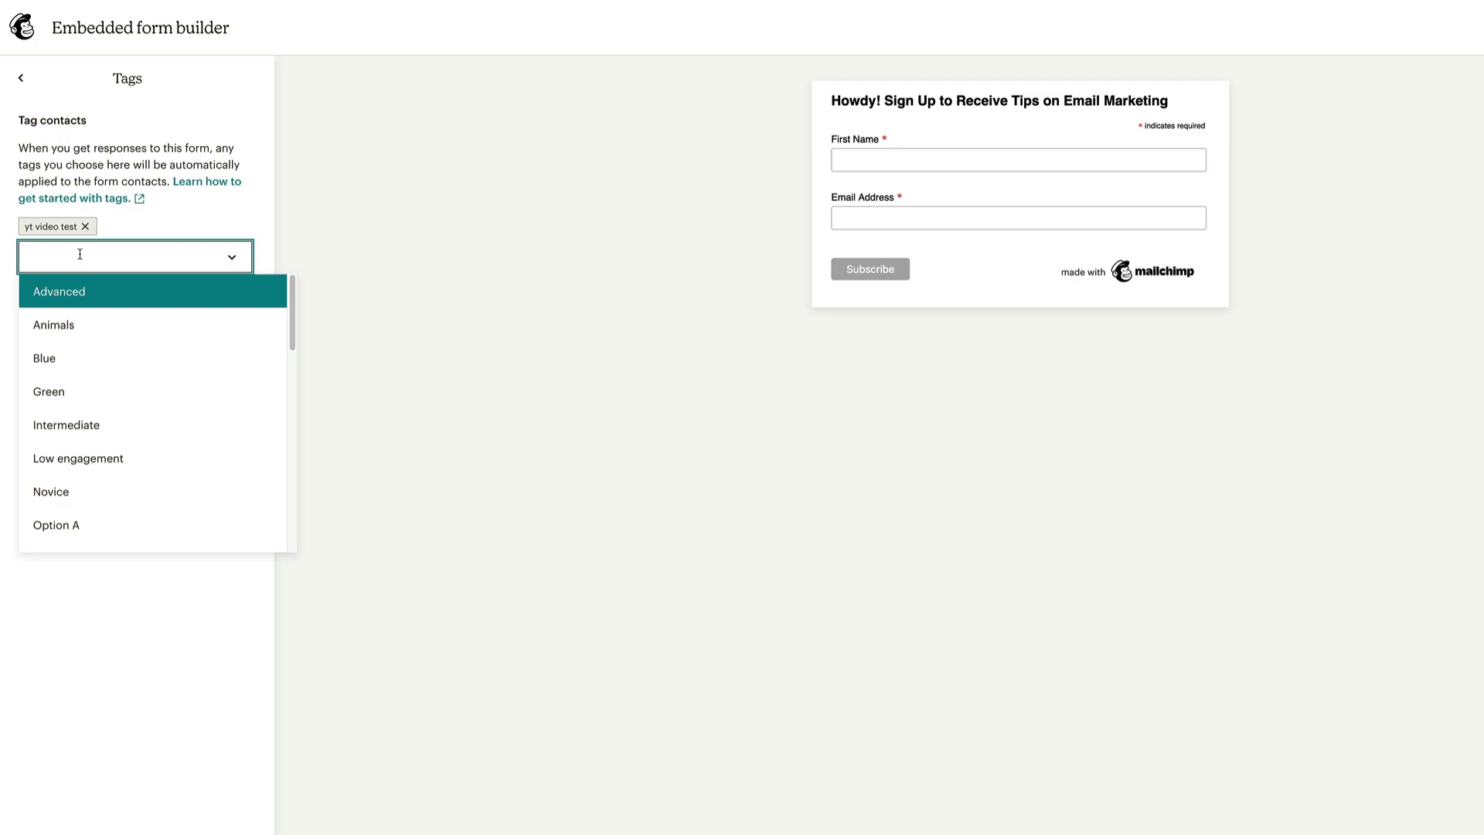
{"action": "type", "text": "chocolate"}
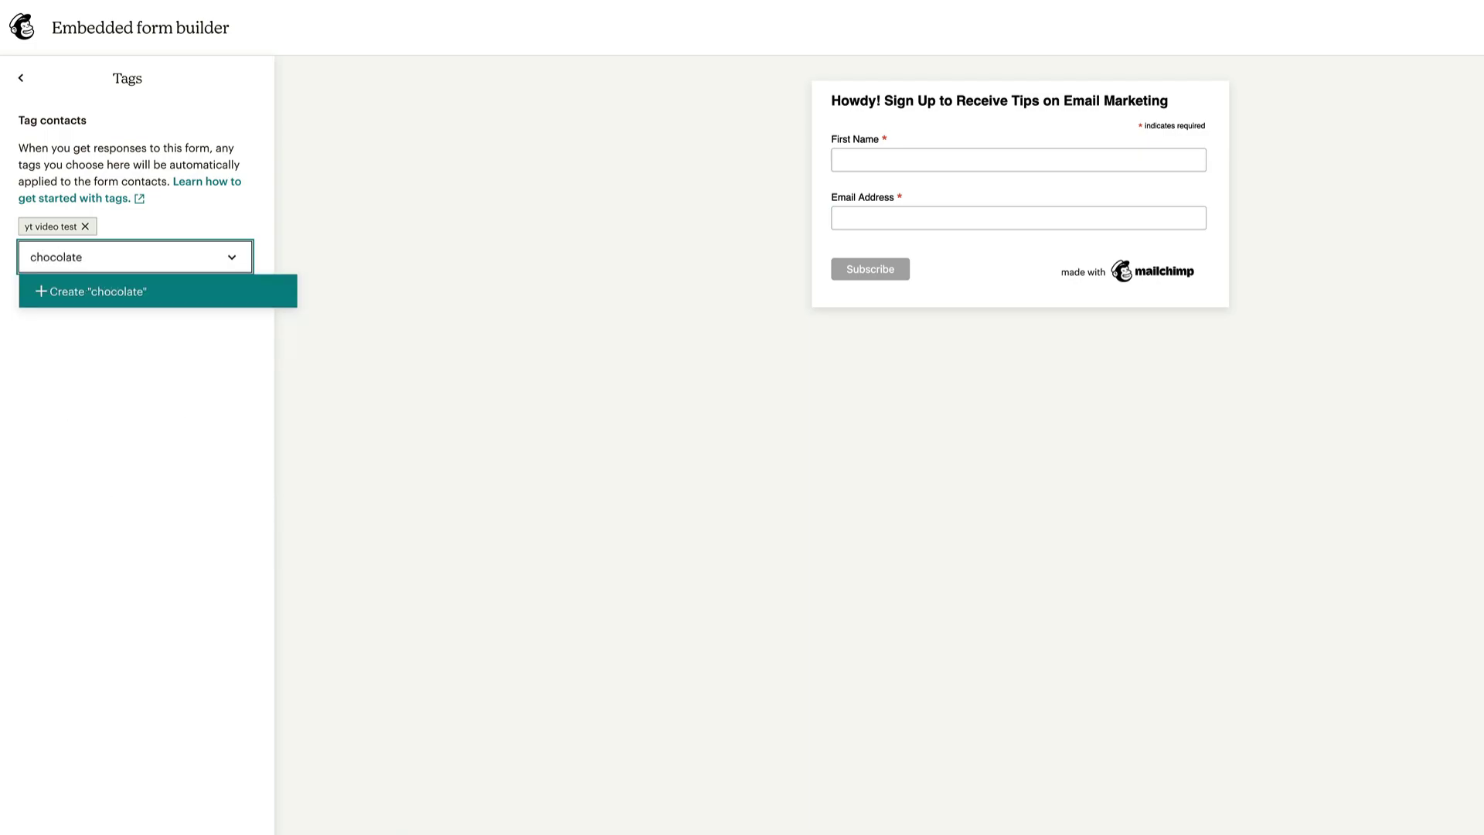
{"action": "key", "text": "Return"}
Remove the 'yt video test' tag and look through the existing tags list
{"action": "left_click", "coordinate": [199, 195]}
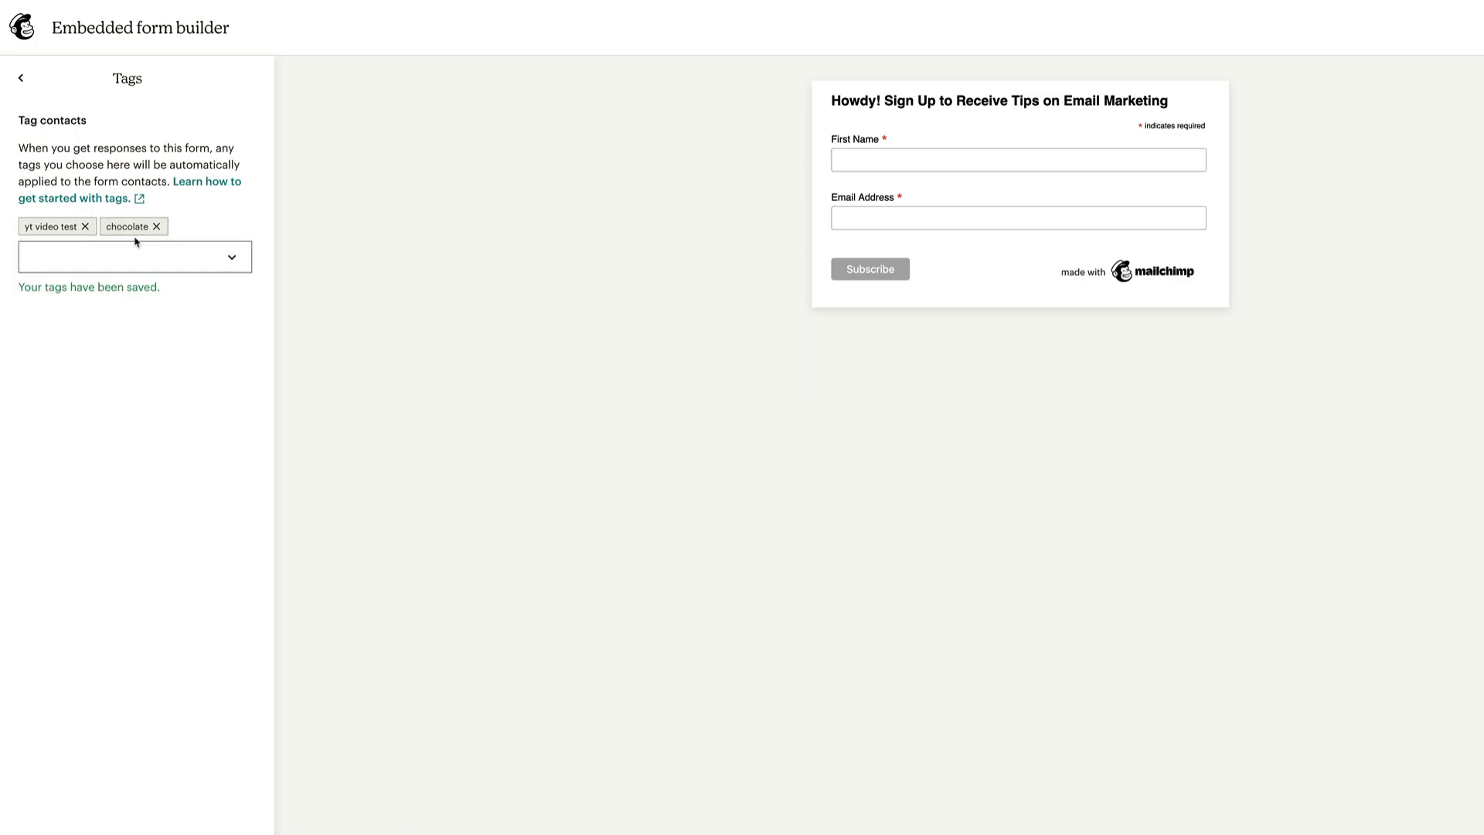
{"action": "left_click", "coordinate": [85, 227]}
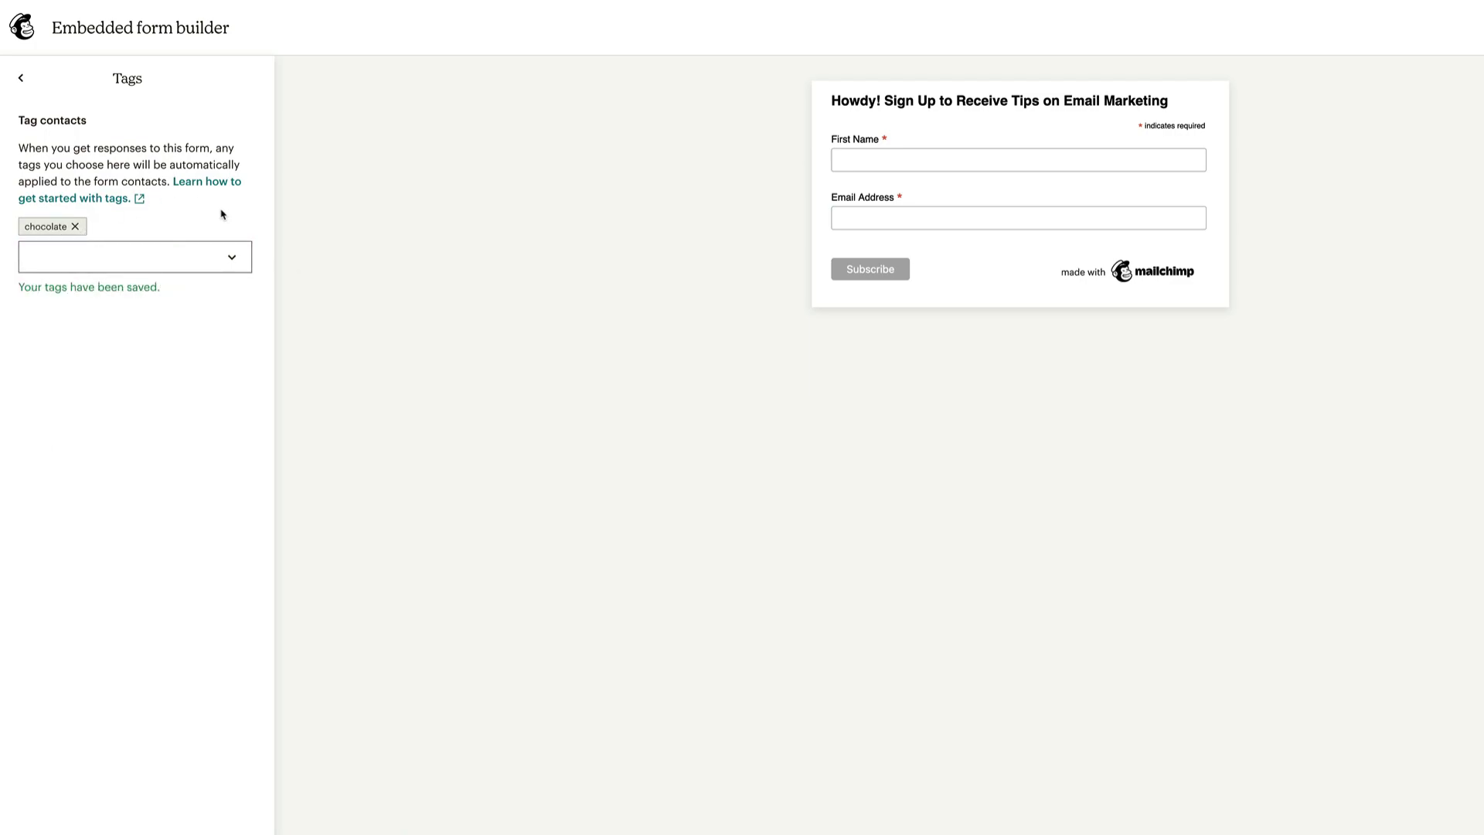
{"action": "left_click", "coordinate": [231, 258]}
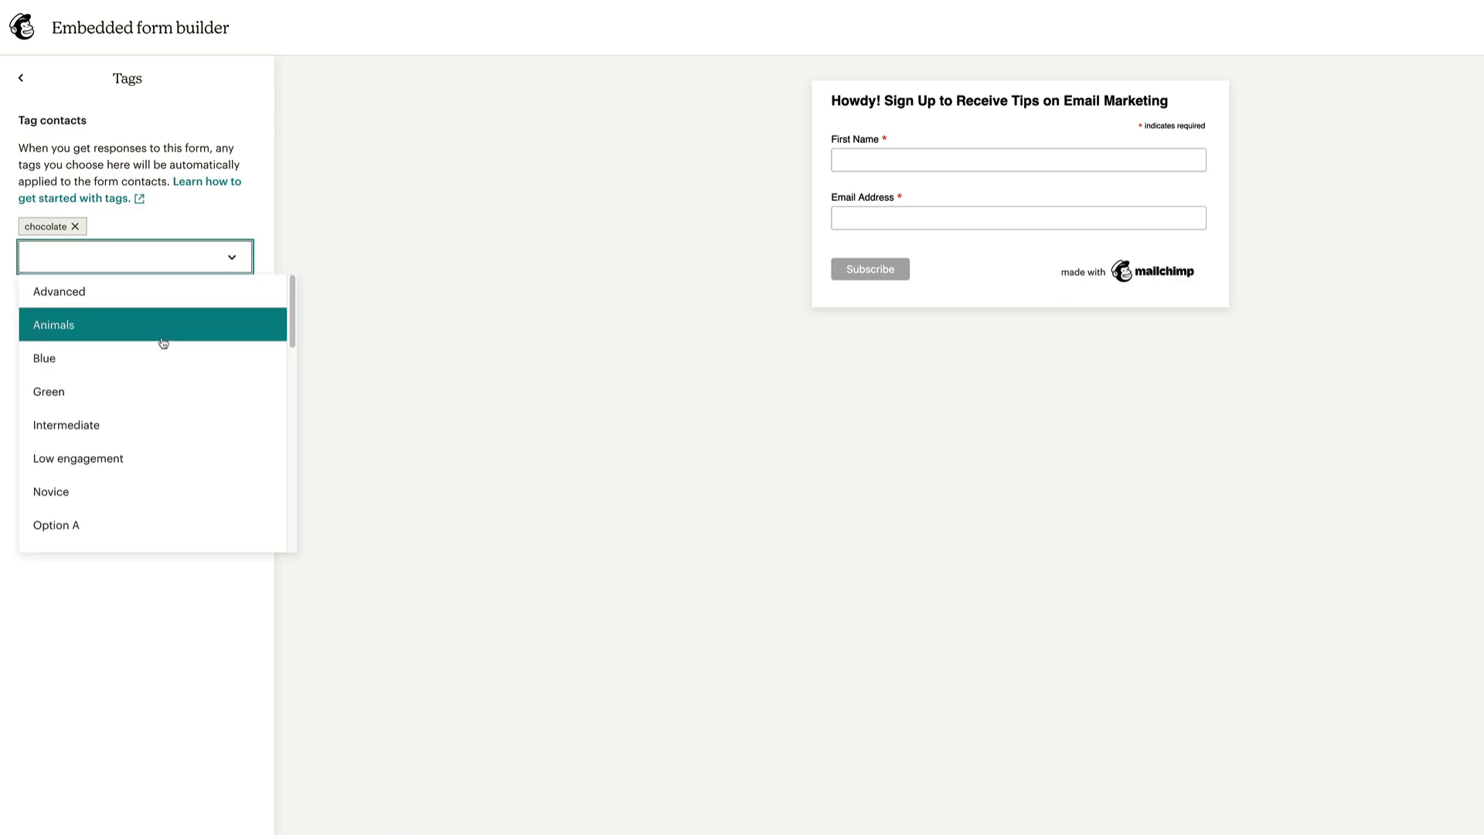
{"action": "scroll", "coordinate": [156, 382], "scroll_direction": "down", "scroll_amount": 10}
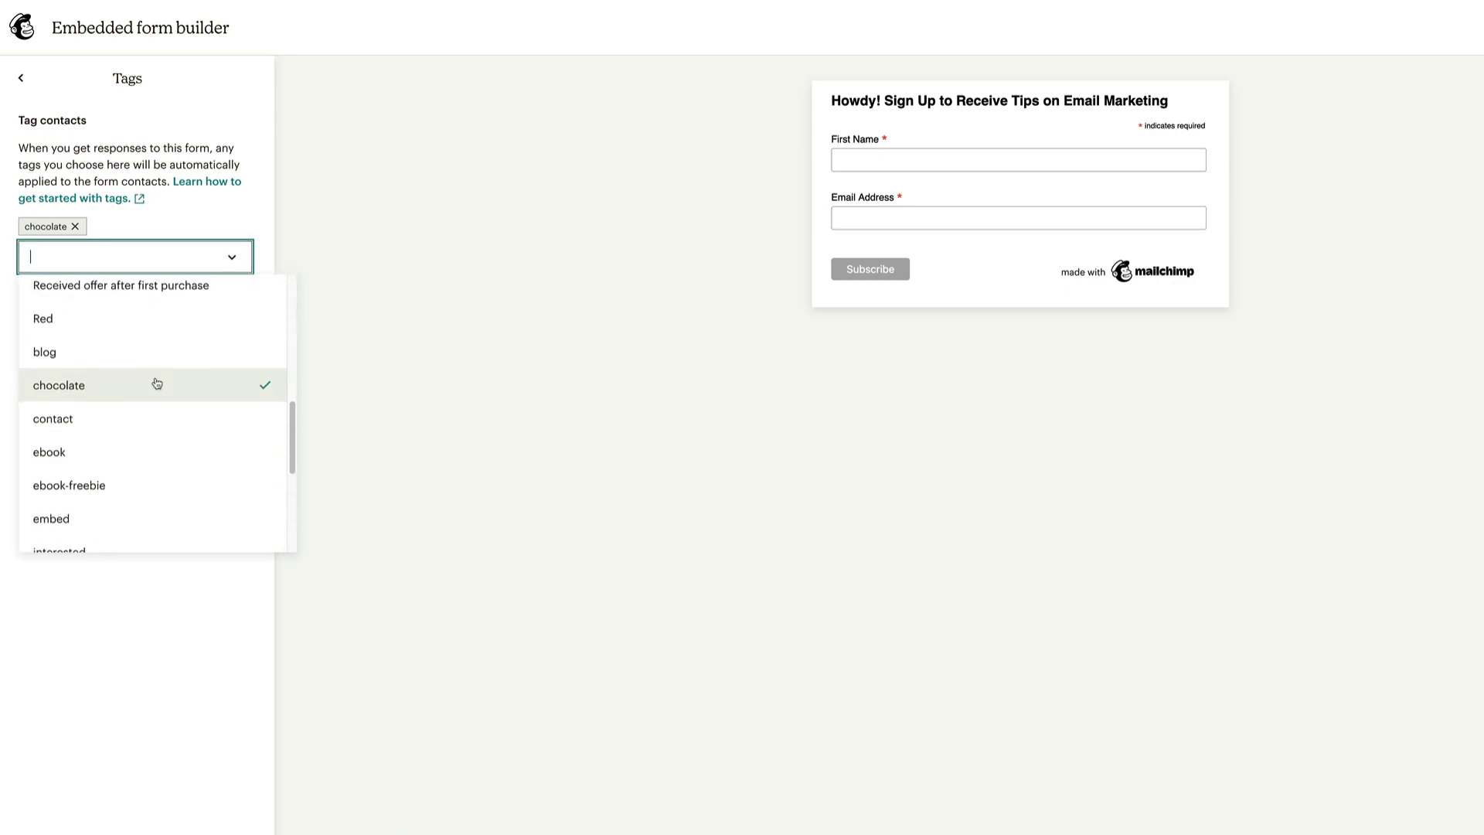
{"action": "scroll", "coordinate": [157, 383], "scroll_direction": "up", "scroll_amount": 10}
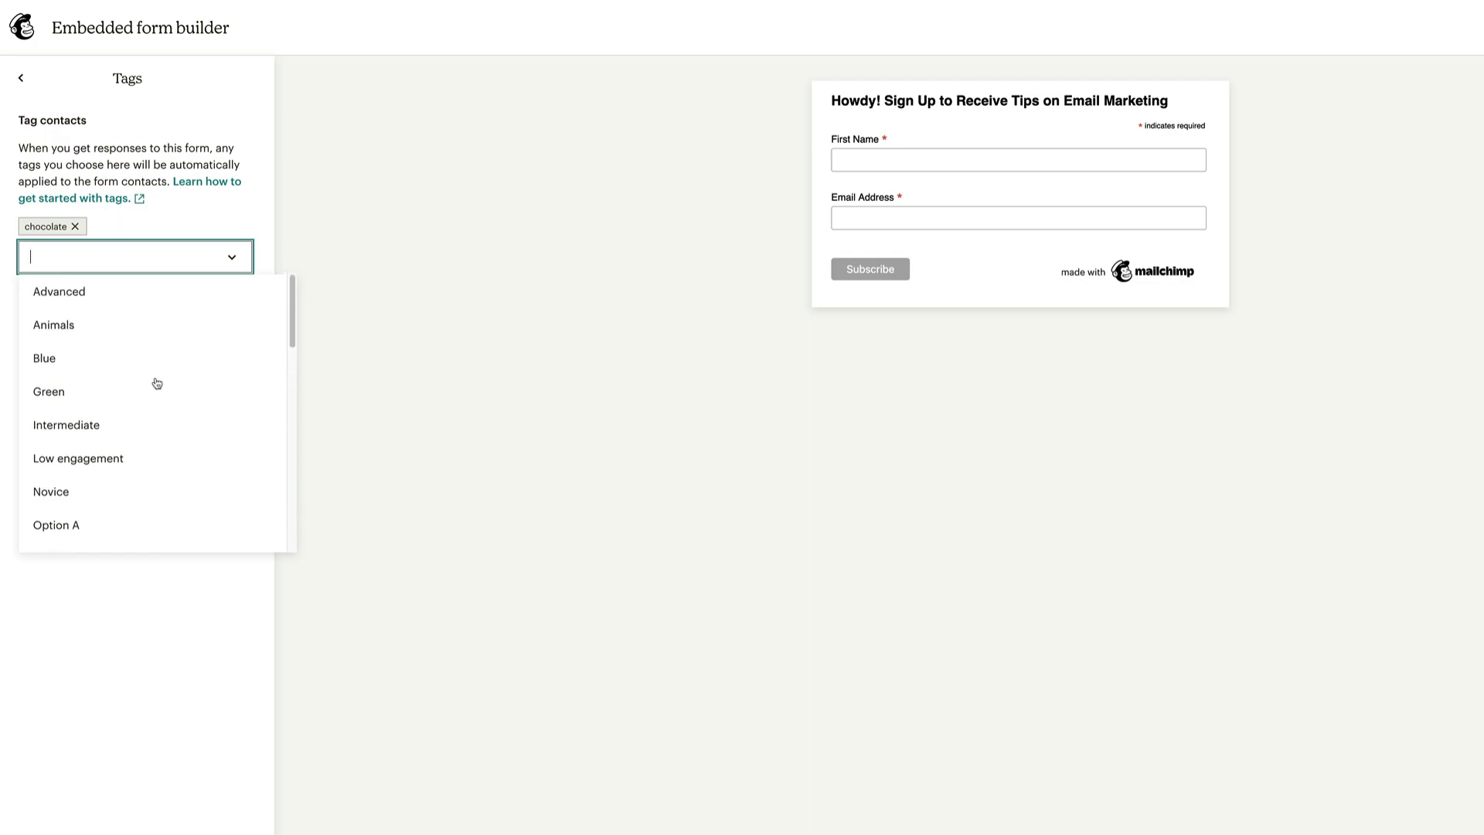
{"action": "scroll", "coordinate": [156, 382], "scroll_direction": "down", "scroll_amount": 10}
{"action": "scroll", "coordinate": [153, 379], "scroll_direction": "up", "scroll_amount": 6}
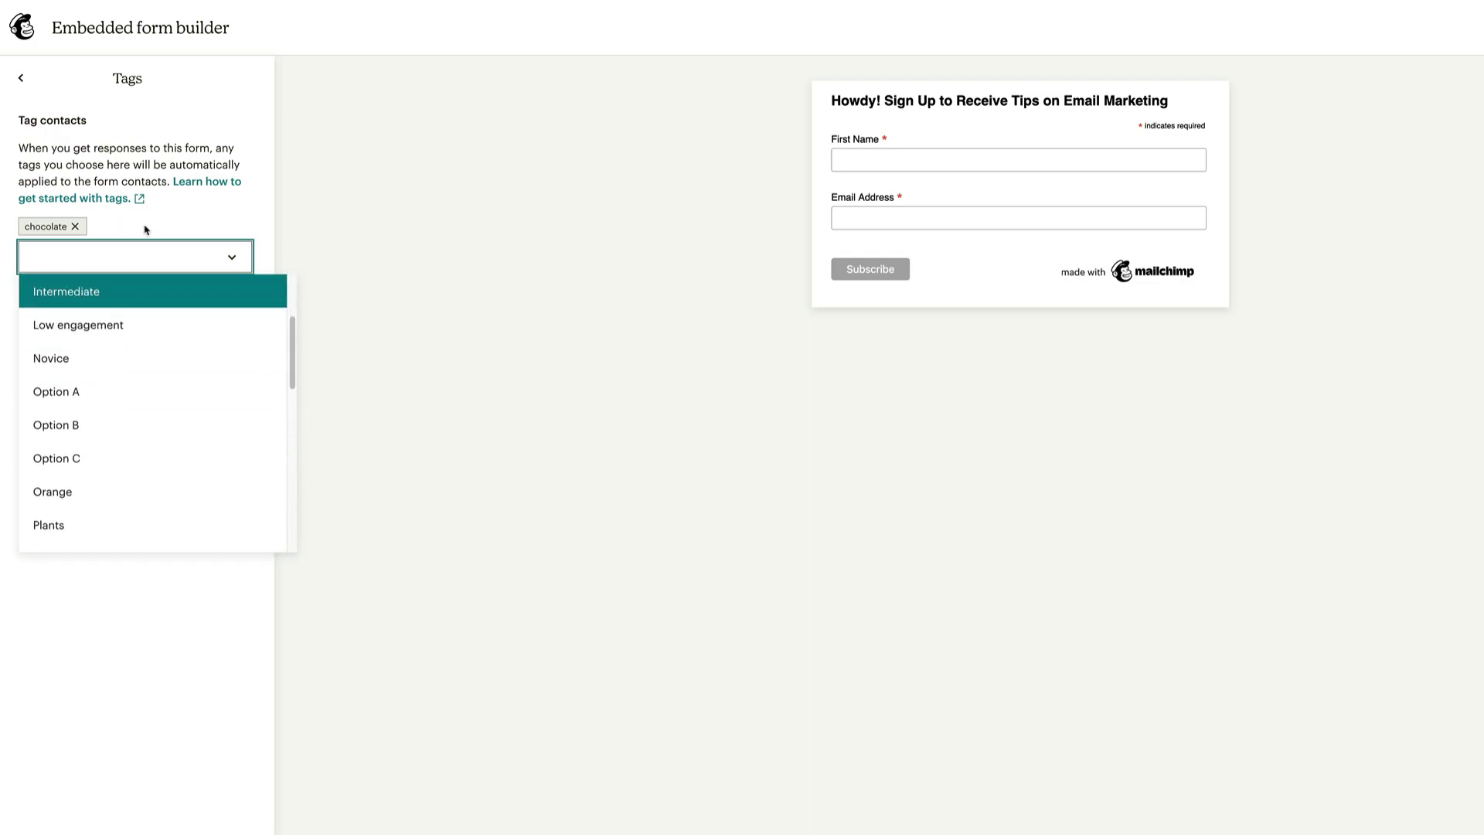
{"action": "left_click", "coordinate": [191, 229]}
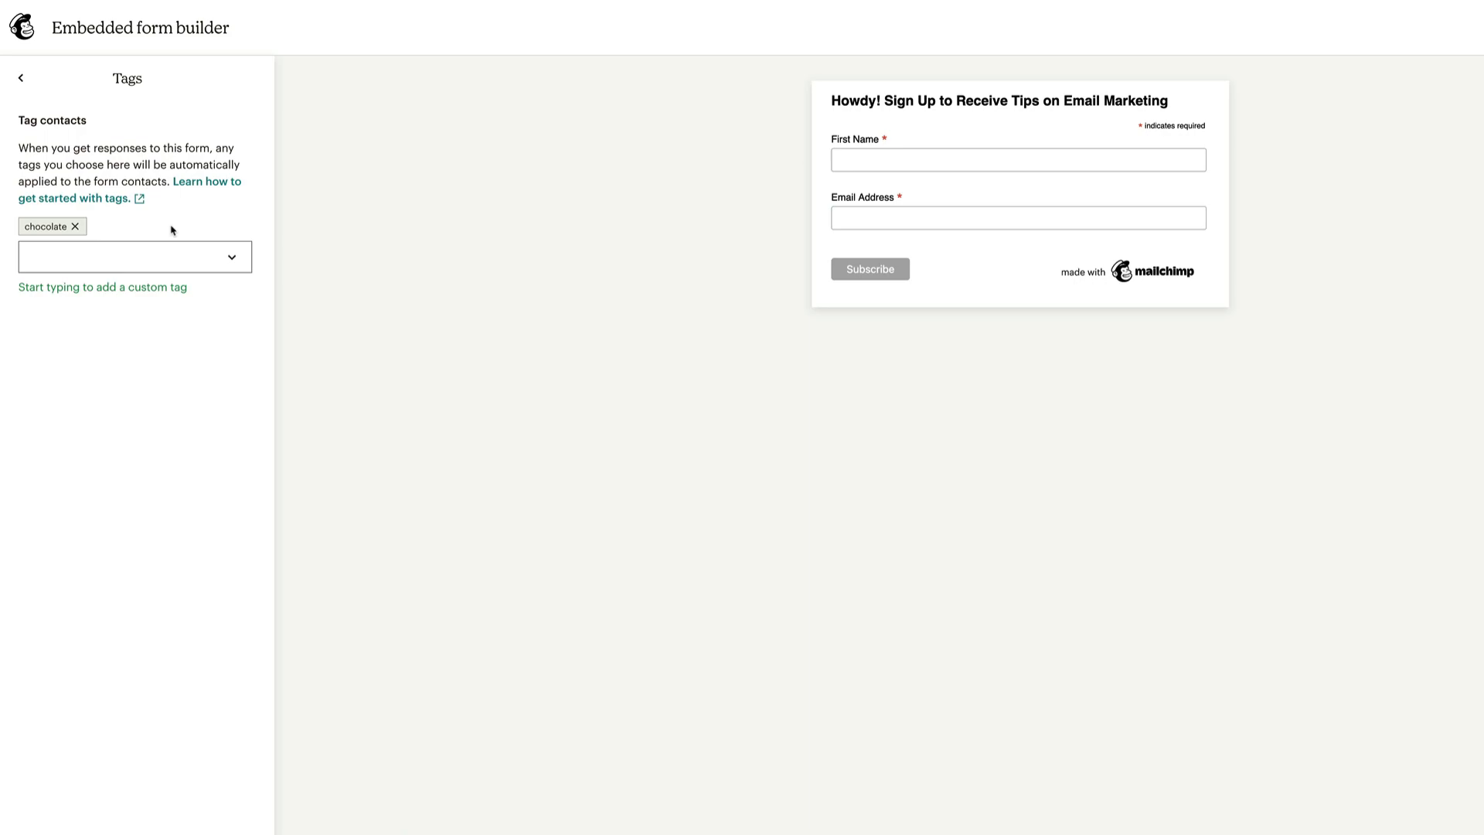
{"action": "left_click", "coordinate": [20, 78]}
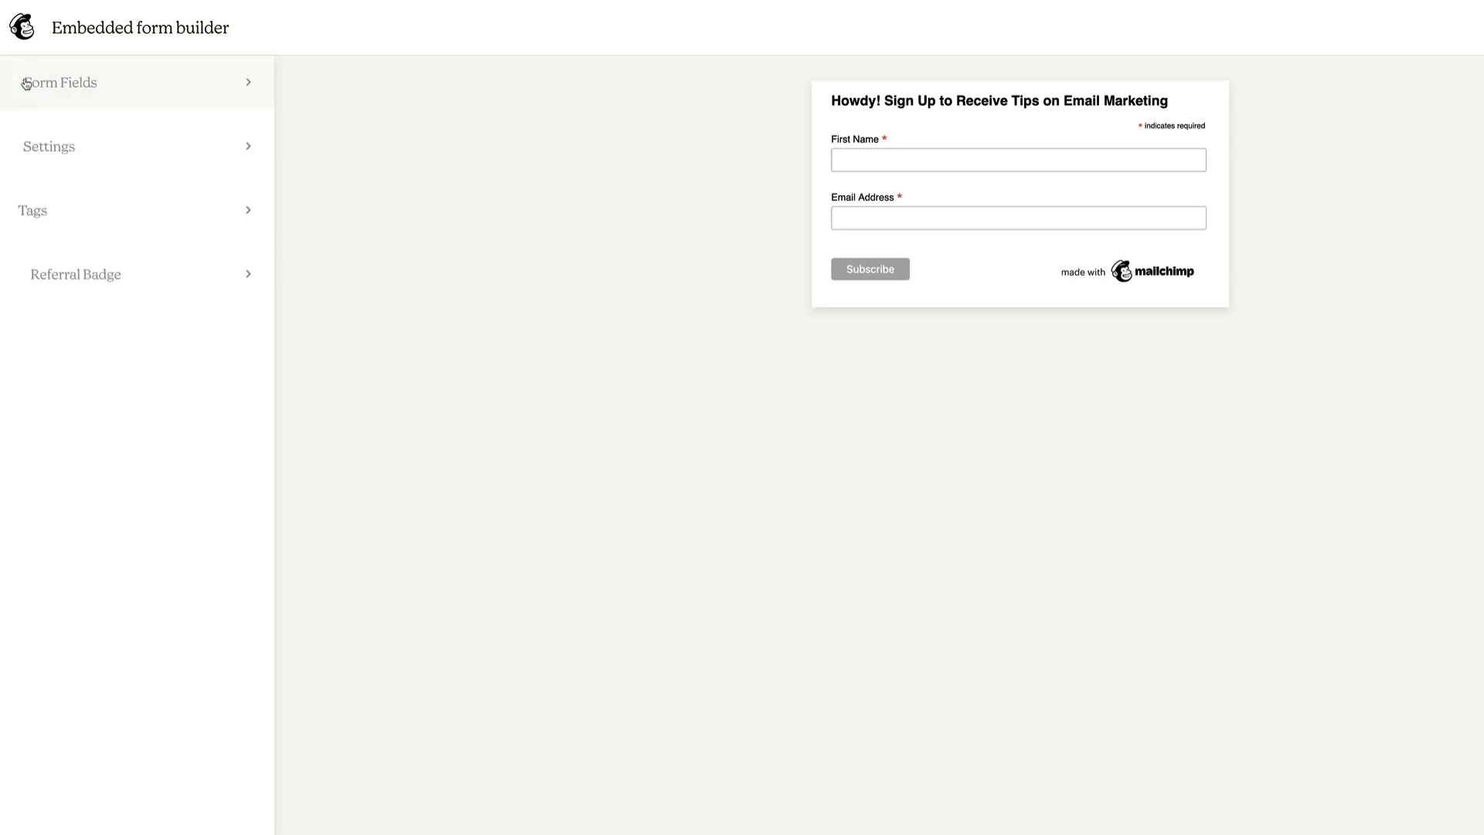
{"action": "left_click", "coordinate": [96, 281]}
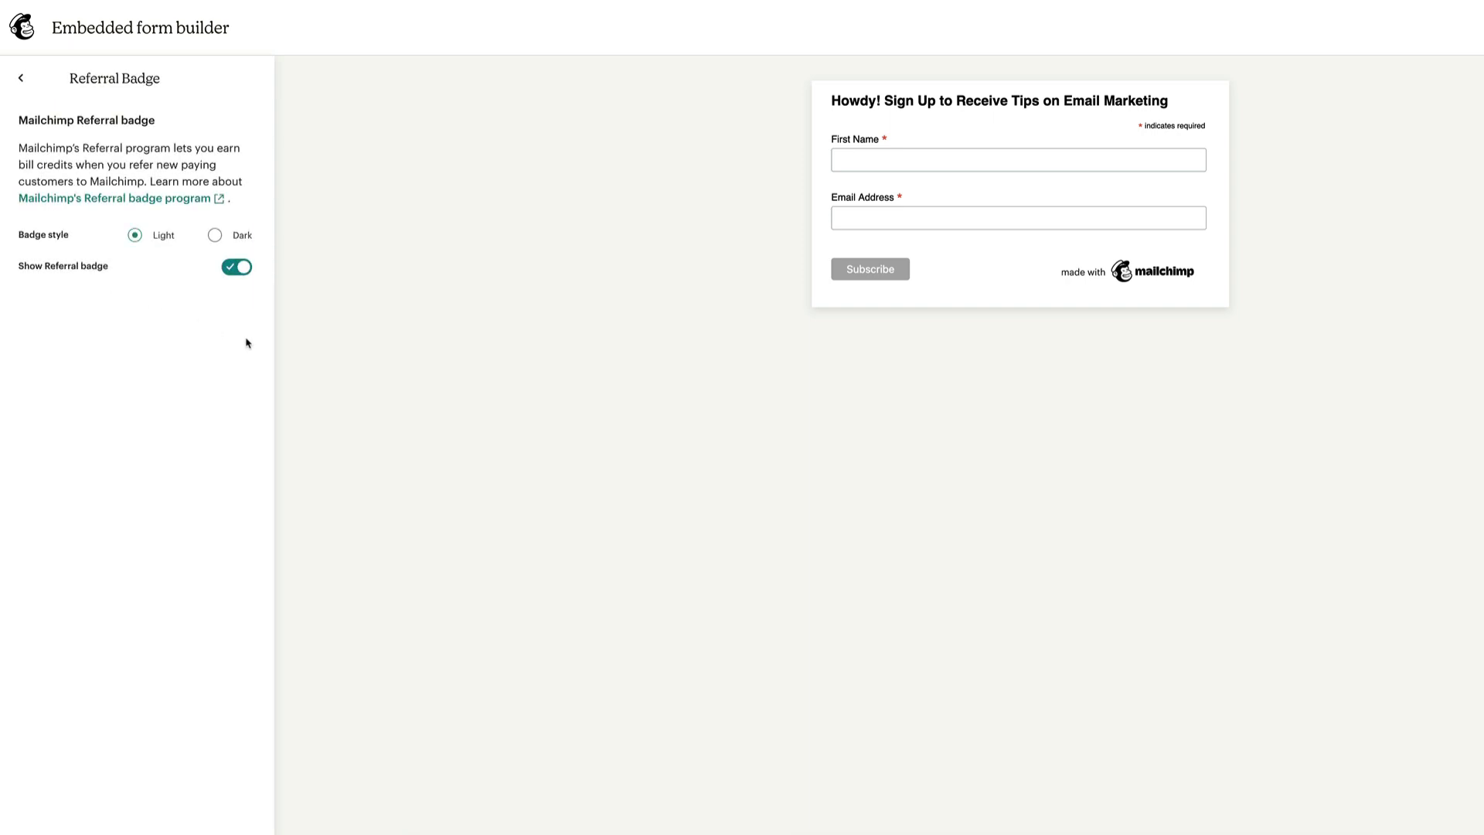
{"action": "left_click", "coordinate": [230, 271]}
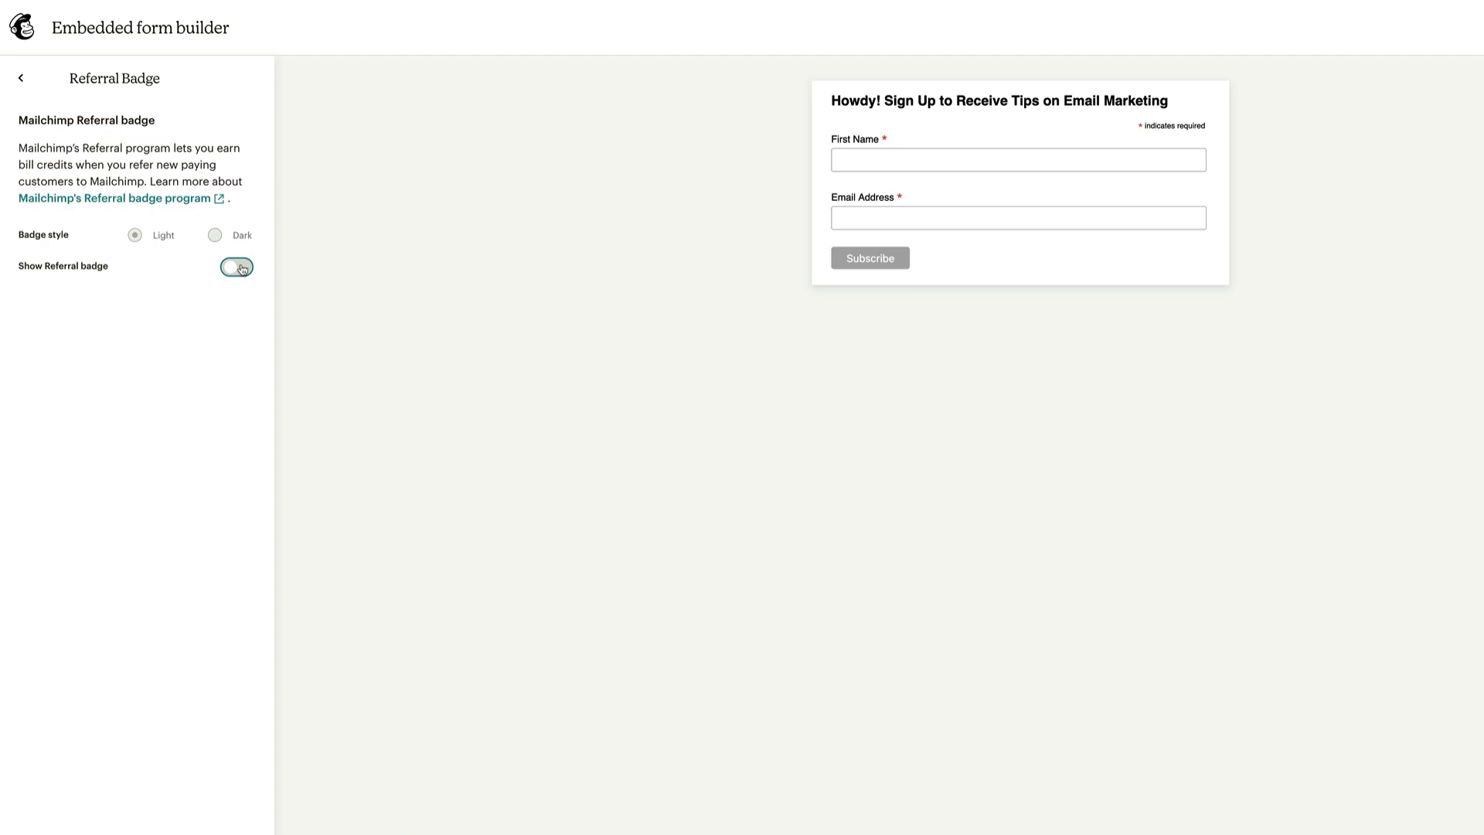
{"action": "left_click", "coordinate": [242, 269]}
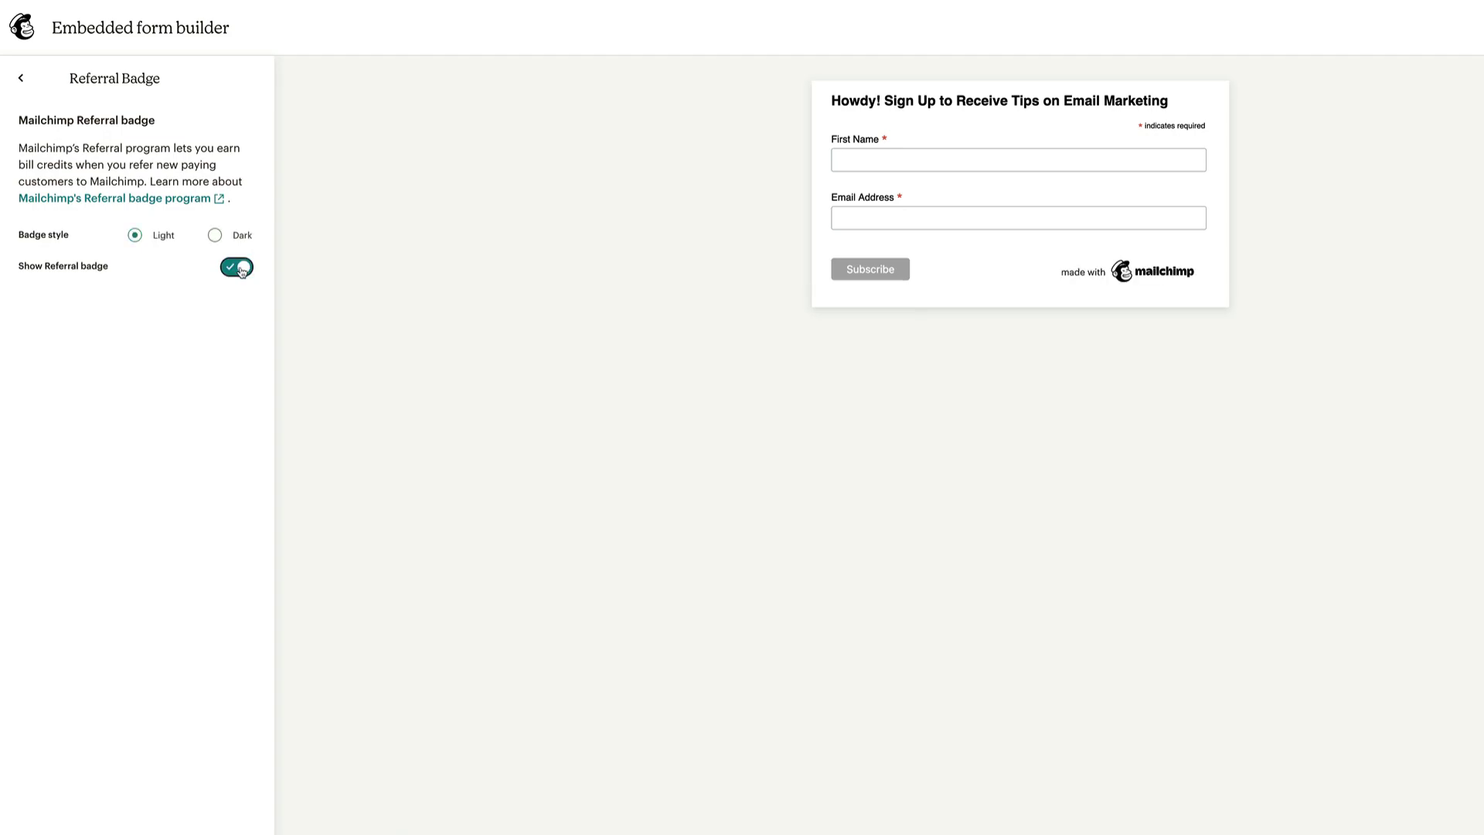
{"action": "left_click", "coordinate": [21, 77]}
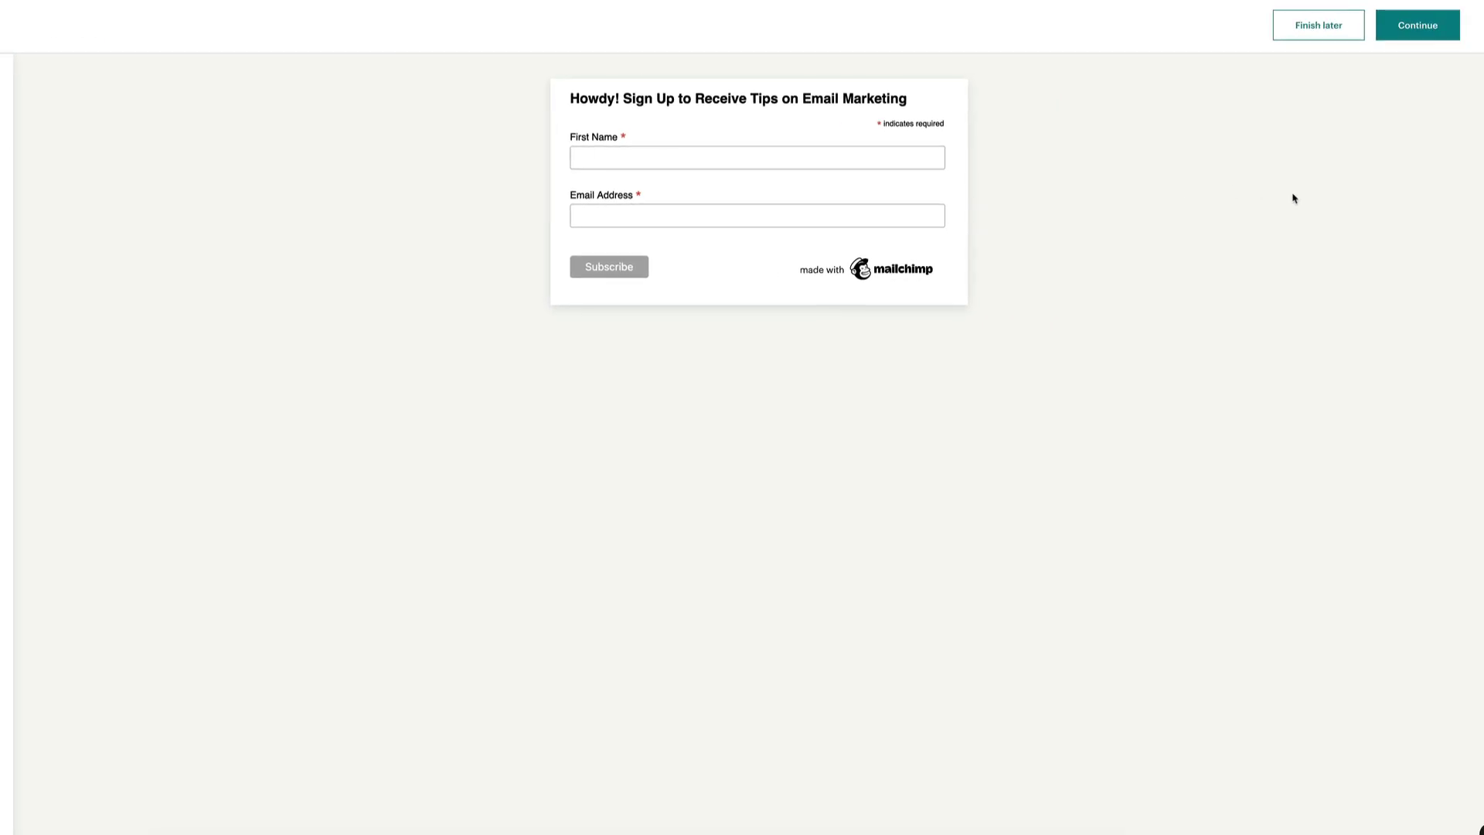
Continue past the builder and copy the Embedded Form Code
{"action": "left_click", "coordinate": [1422, 25]}
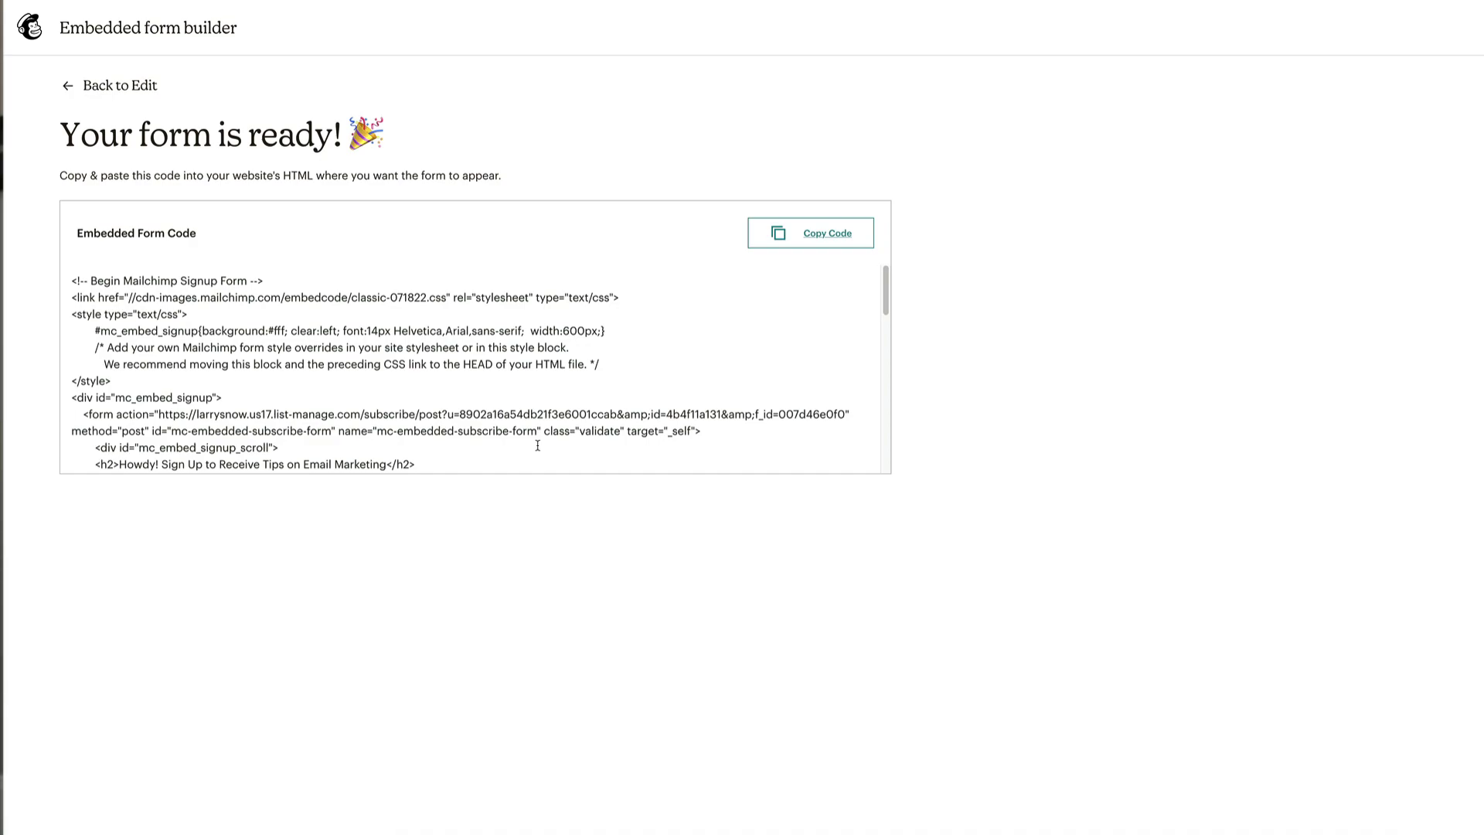
{"action": "left_click", "coordinate": [419, 353]}
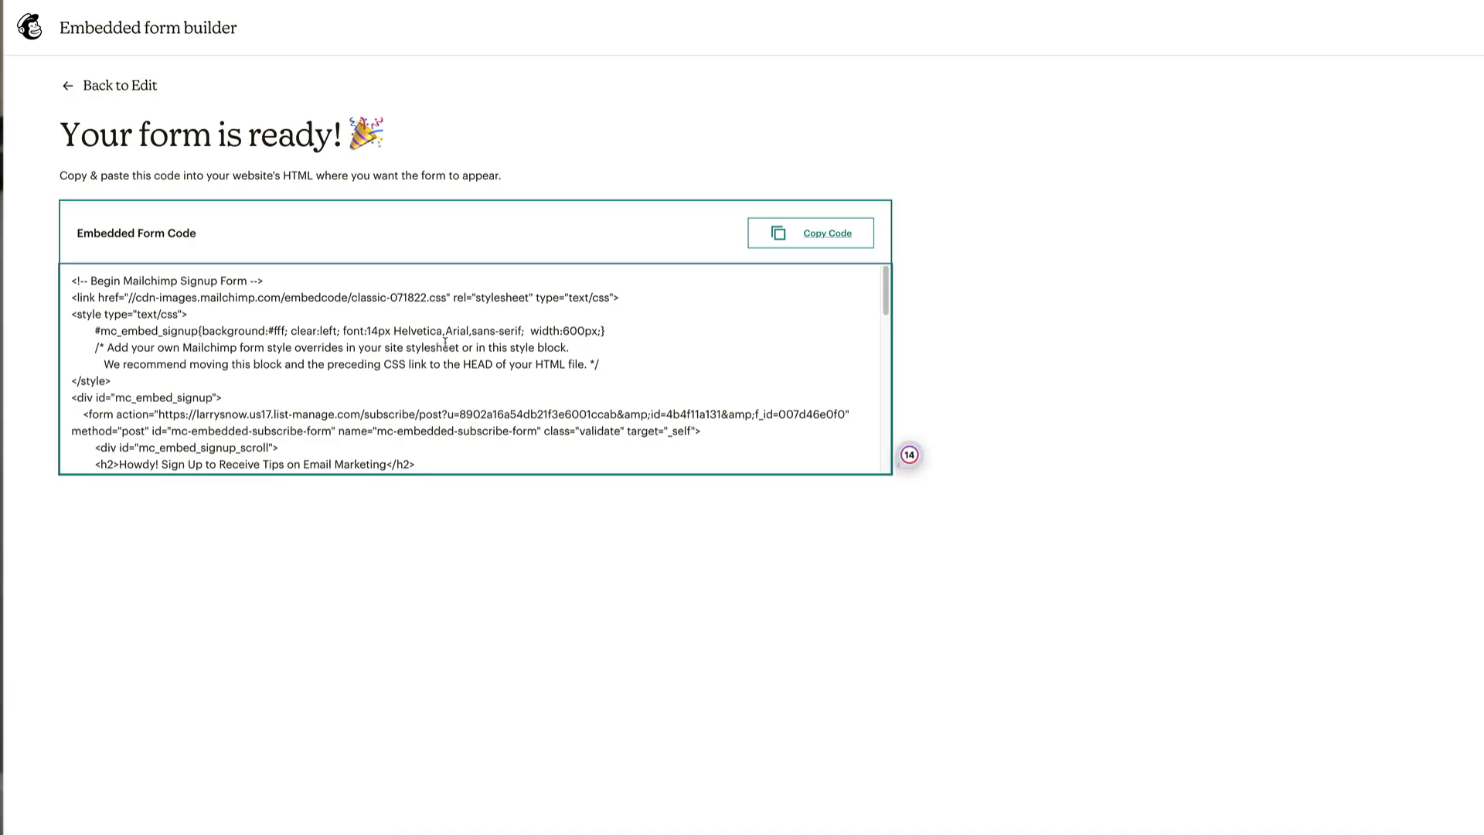
{"action": "left_click", "coordinate": [798, 234]}
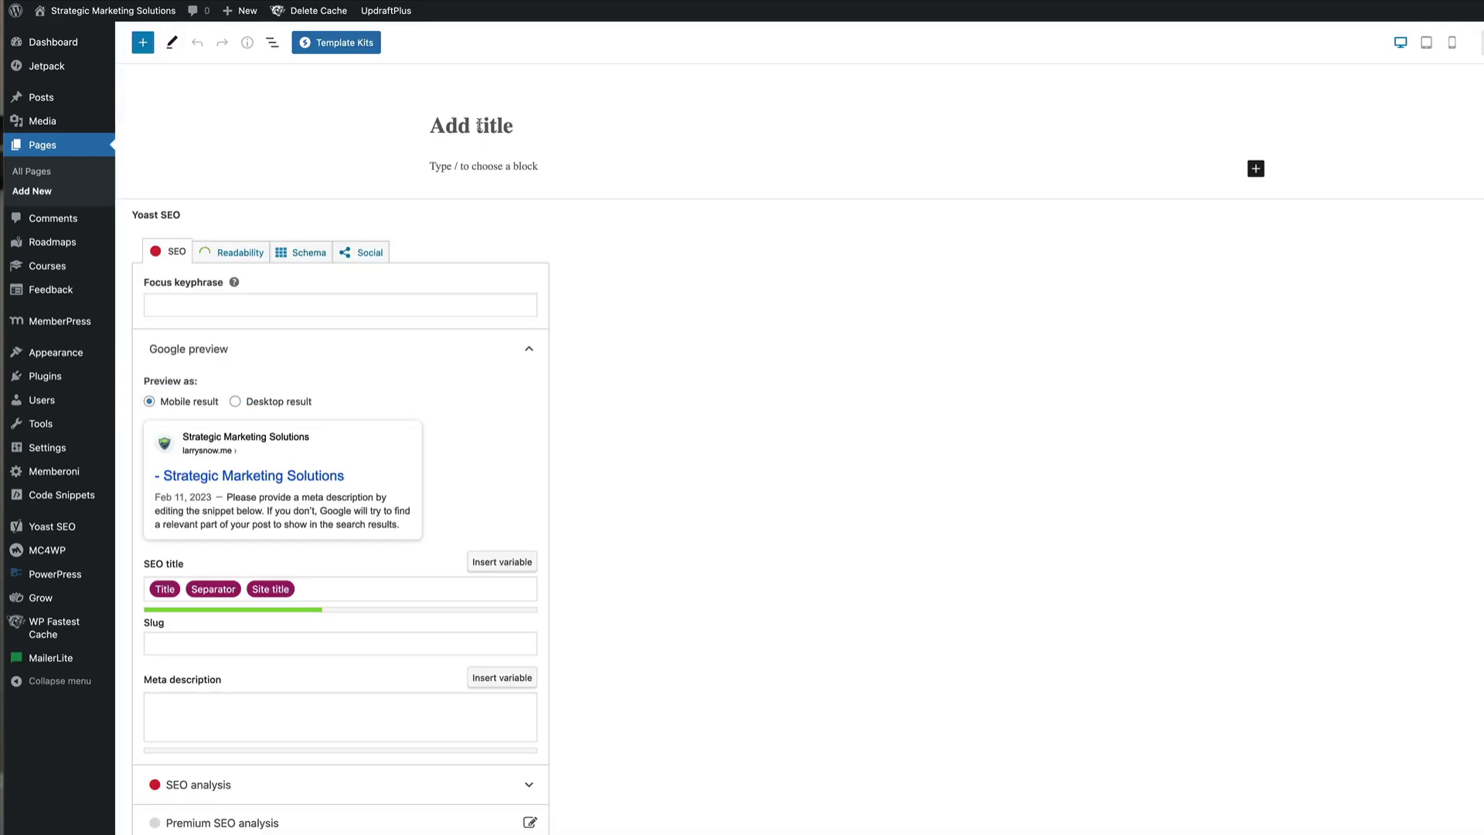
Title the page 'Hey there! Sign up for my webinar on chocolate' and paste the embed code into a Custom HTML block
{"action": "left_click", "coordinate": [479, 125]}
{"action": "type", "text": "Hey th"}
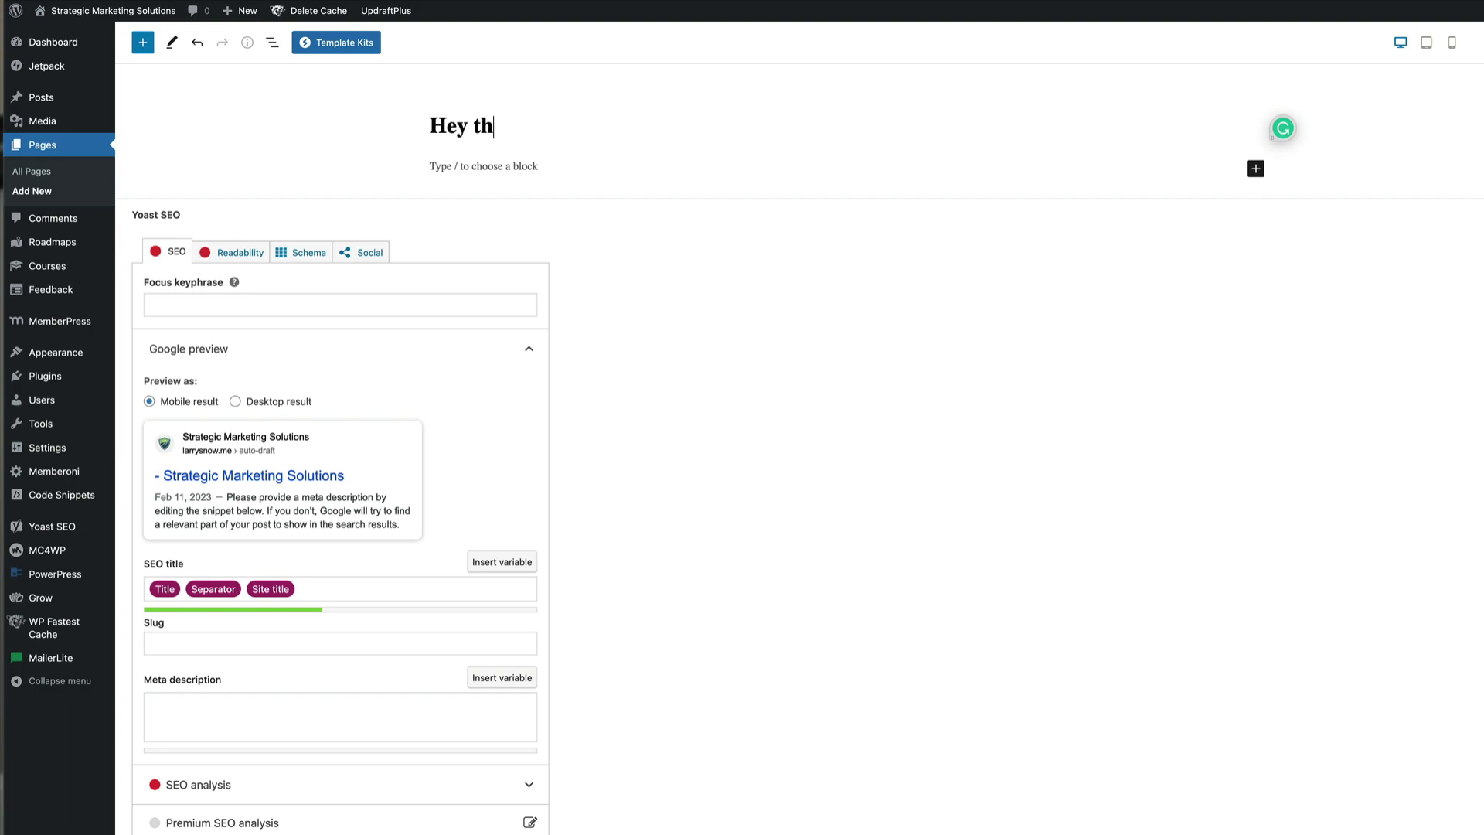
{"action": "type", "text": "ere! Sign up fo"}
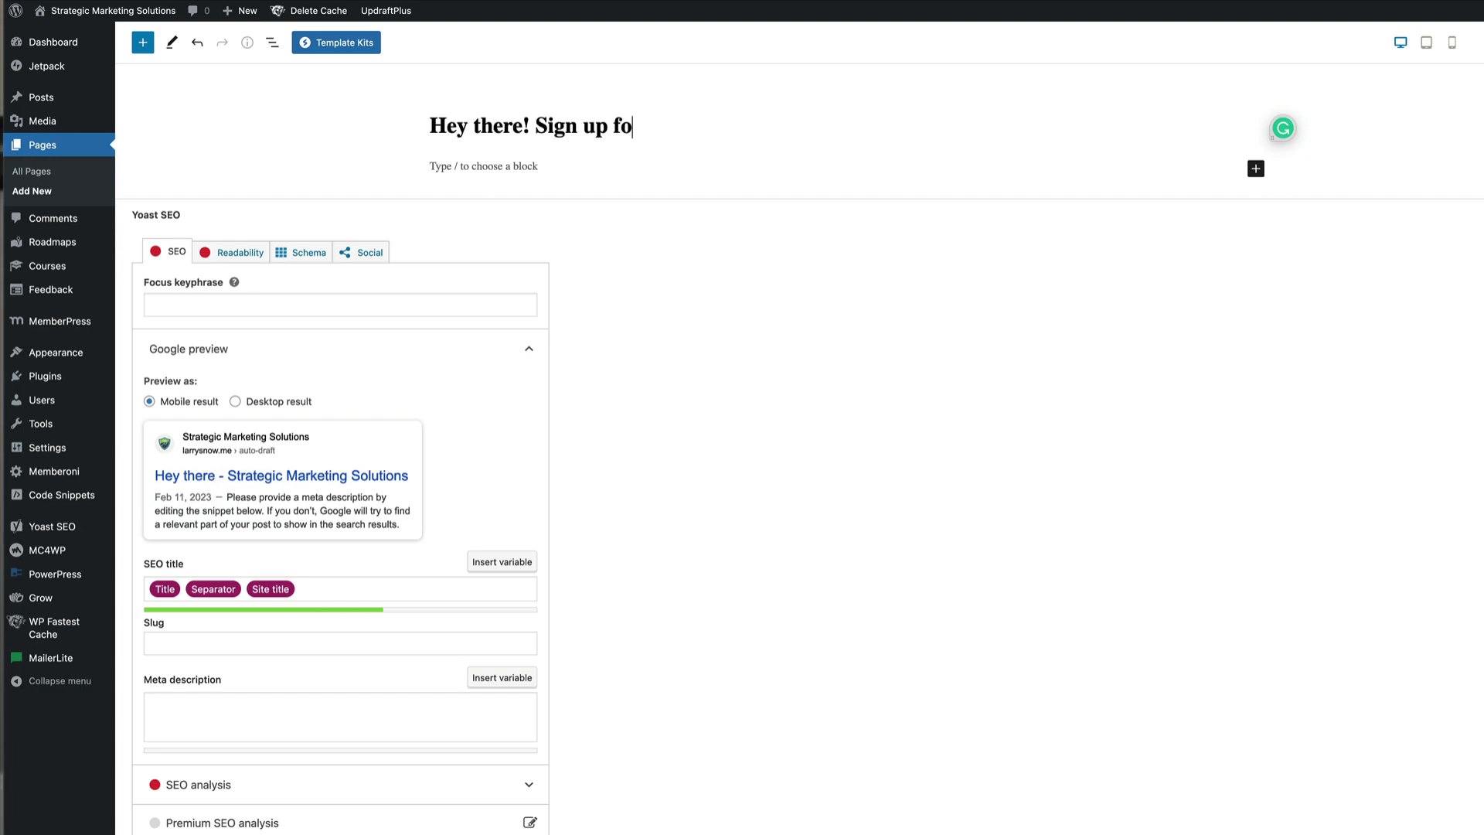
{"action": "type", "text": "r my webina"}
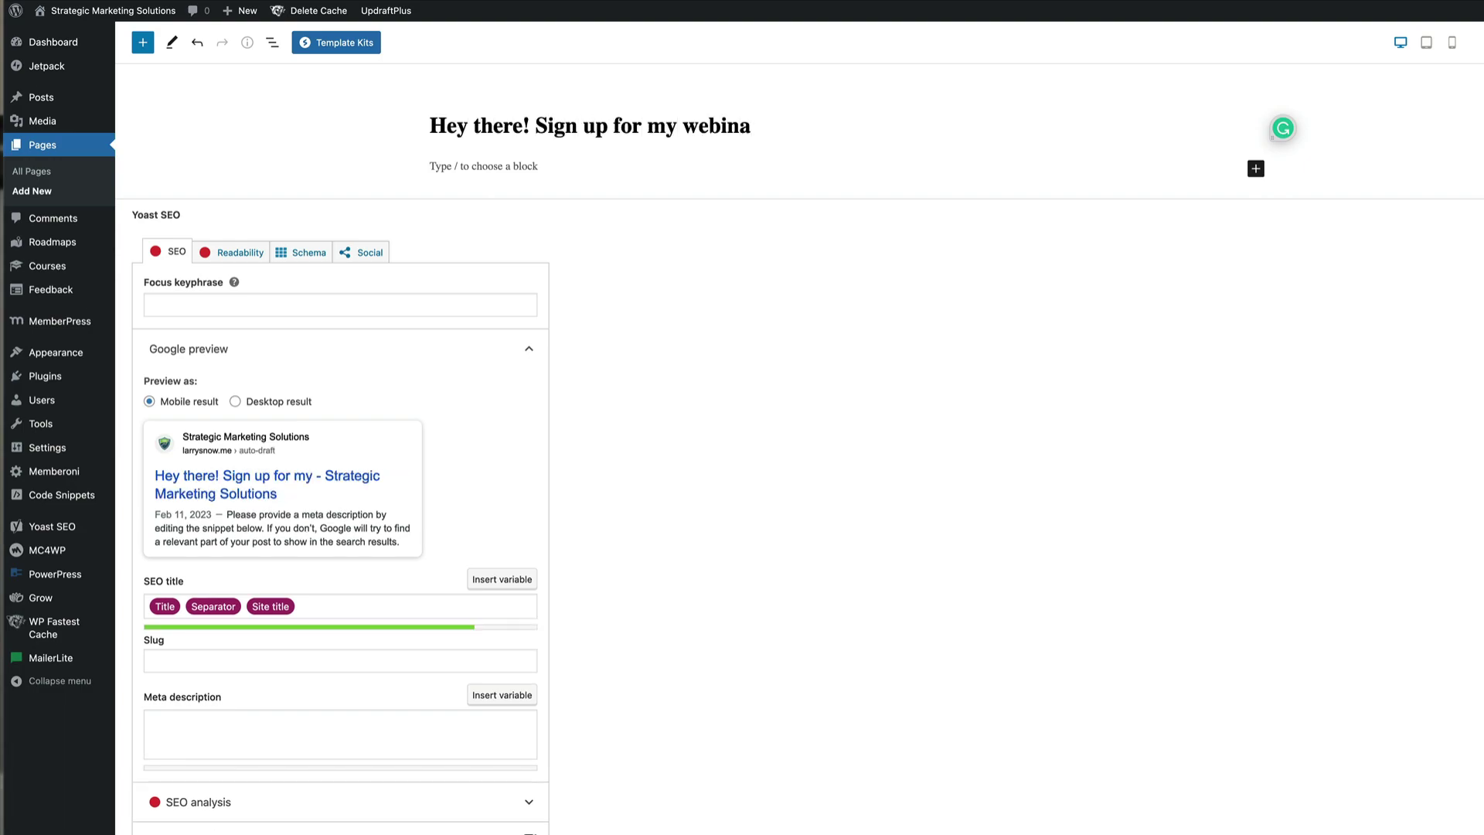
{"action": "type", "text": "r on chocolate"}
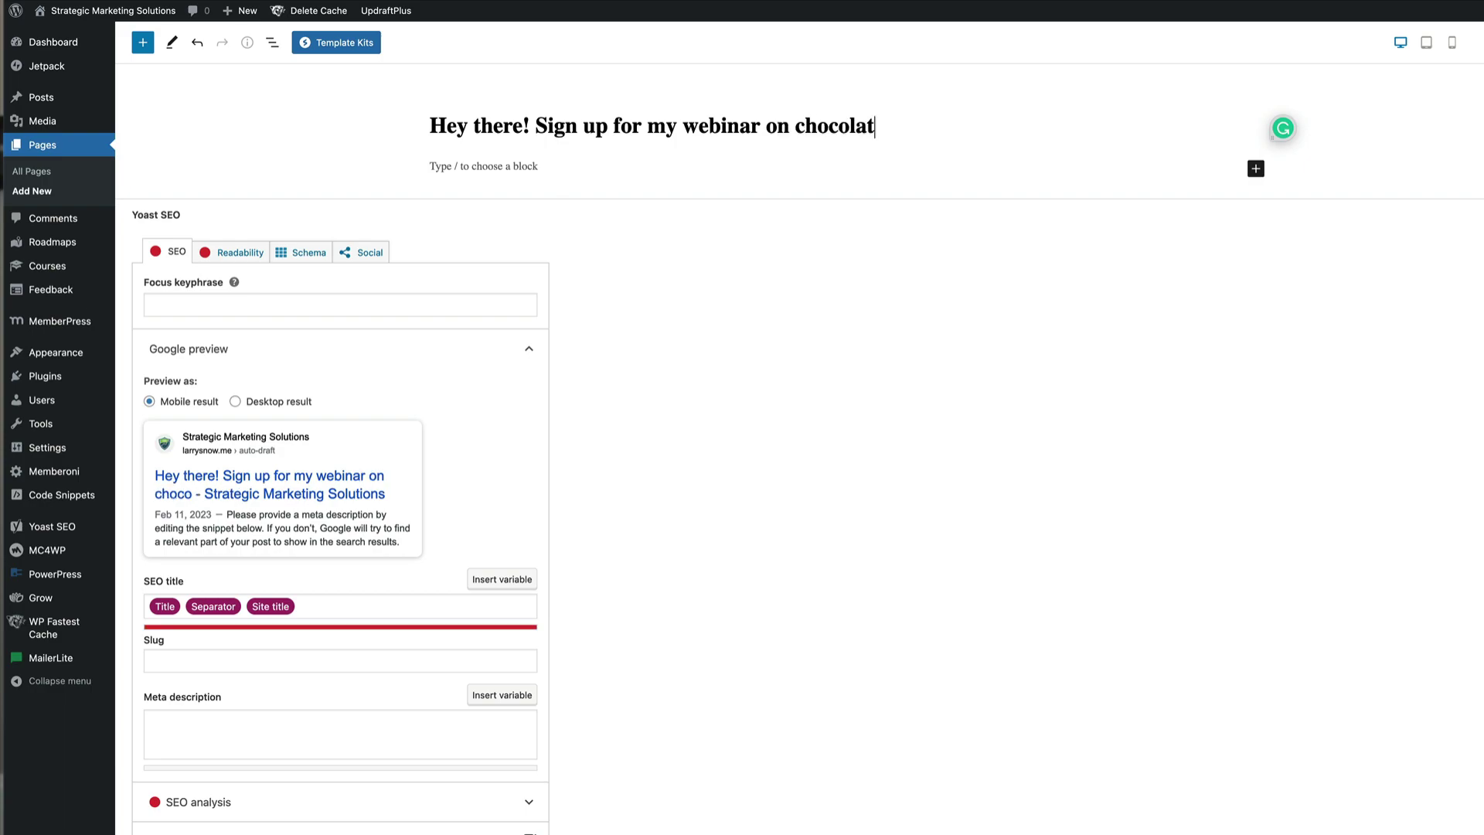
{"action": "left_click", "coordinate": [511, 166]}
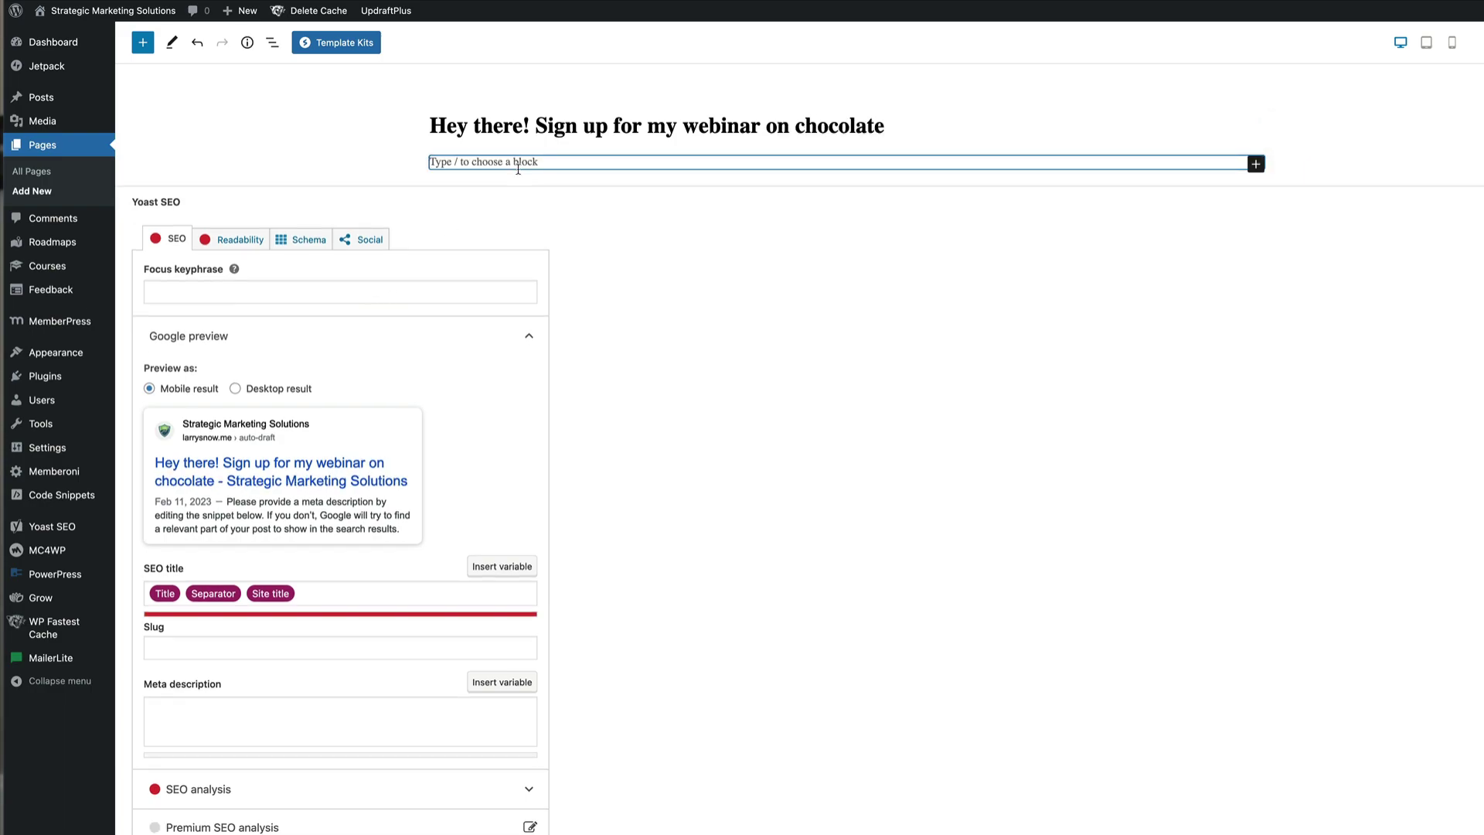
{"action": "type", "text": "/"}
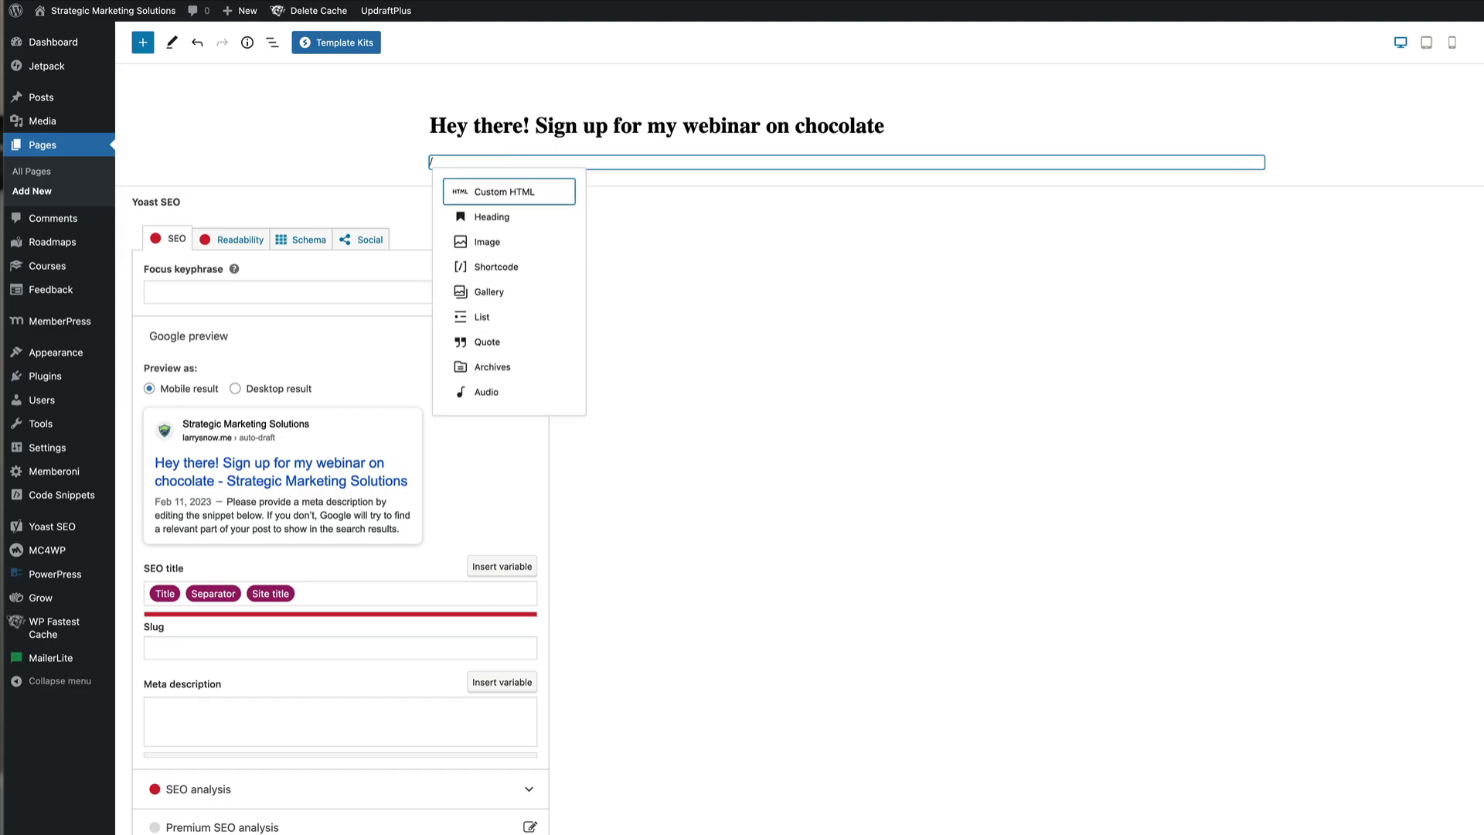
{"action": "key", "text": "Return"}
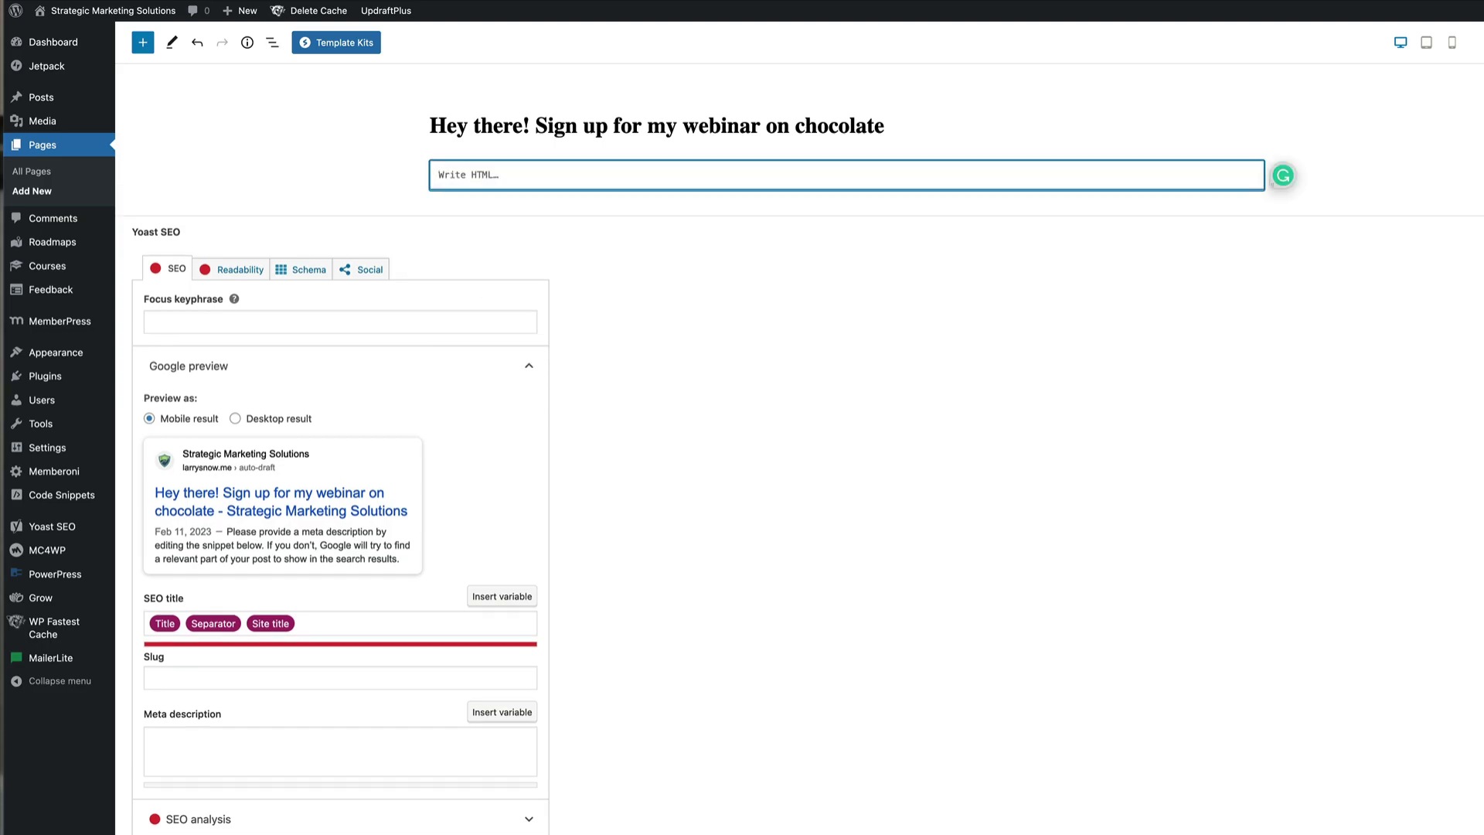
{"action": "key", "text": "super+v"}
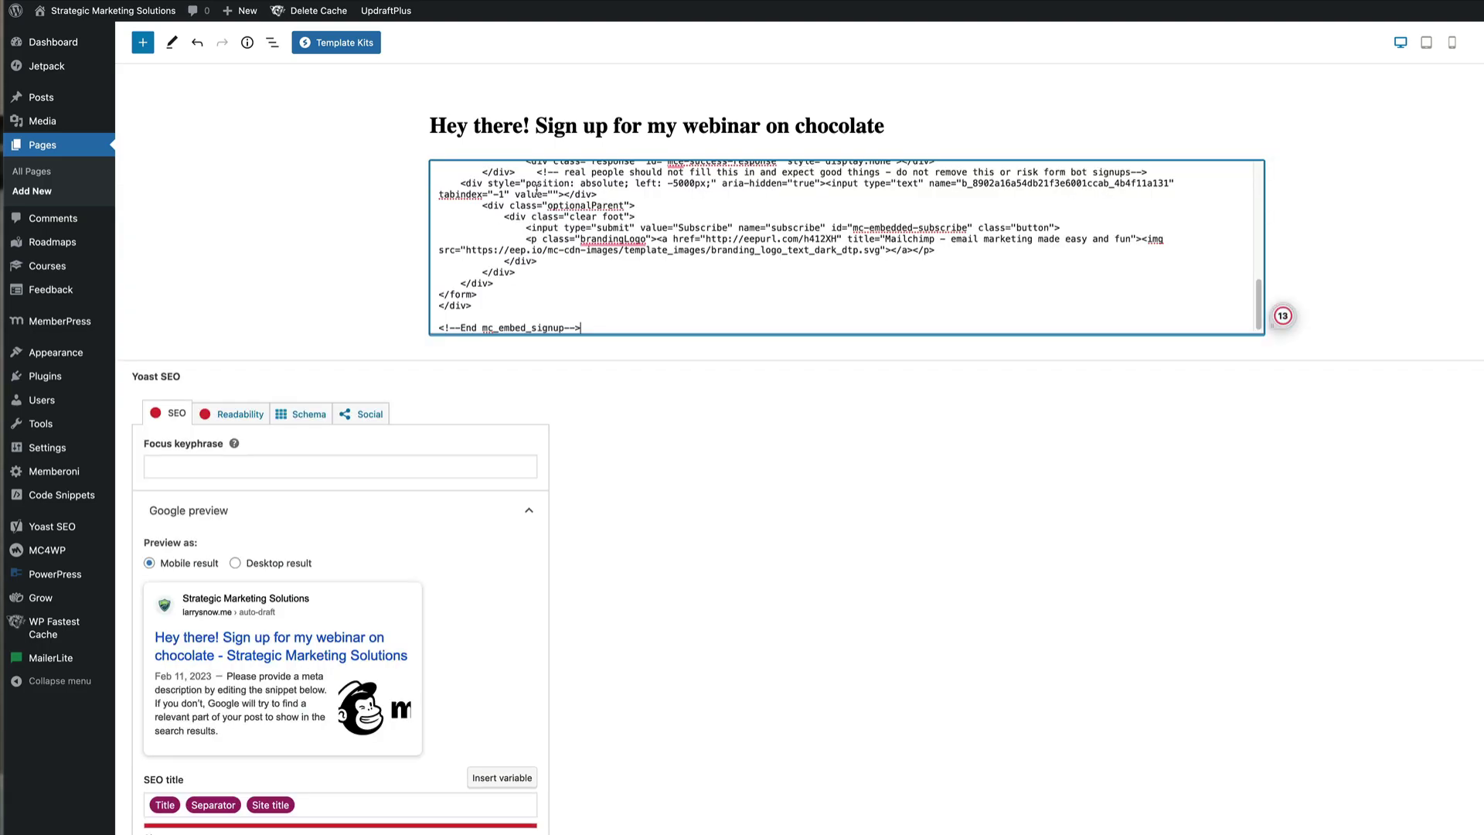
{"action": "left_click", "coordinate": [570, 138]}
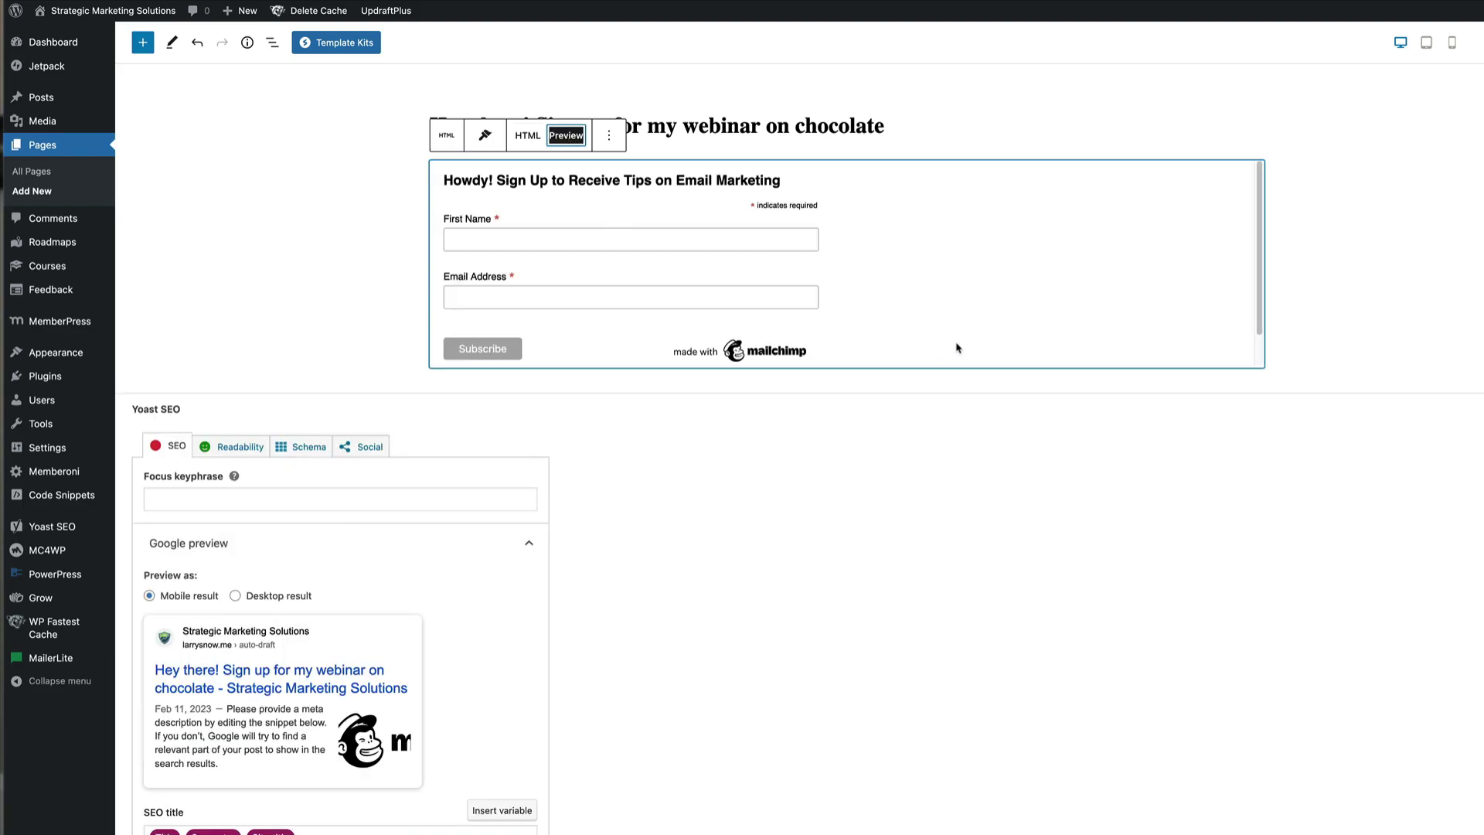
{"action": "scroll", "coordinate": [958, 340], "scroll_direction": "down", "scroll_amount": 1}
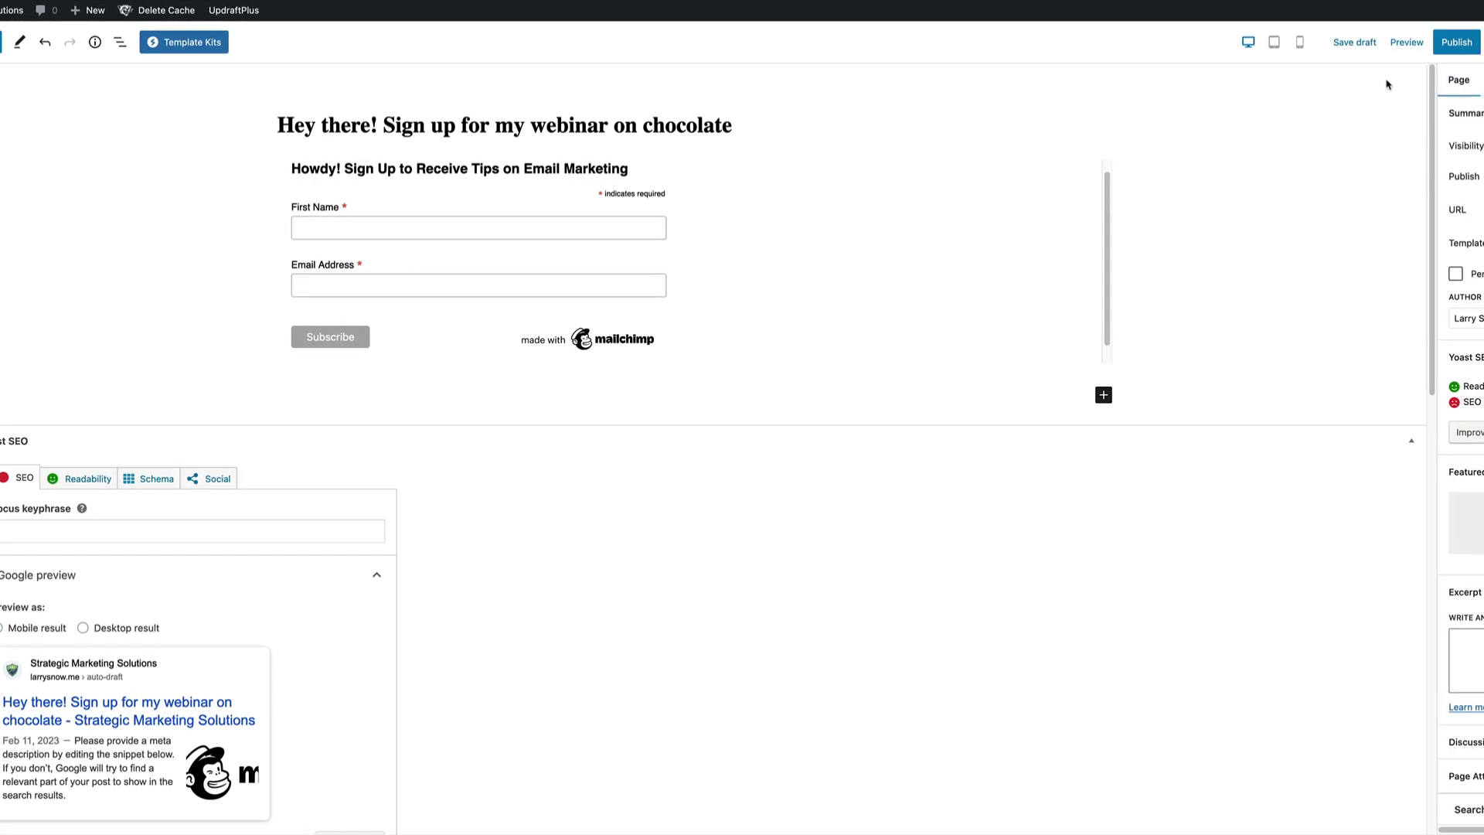
Save the chocolate page as a draft and publish it
{"action": "left_click", "coordinate": [1355, 41]}
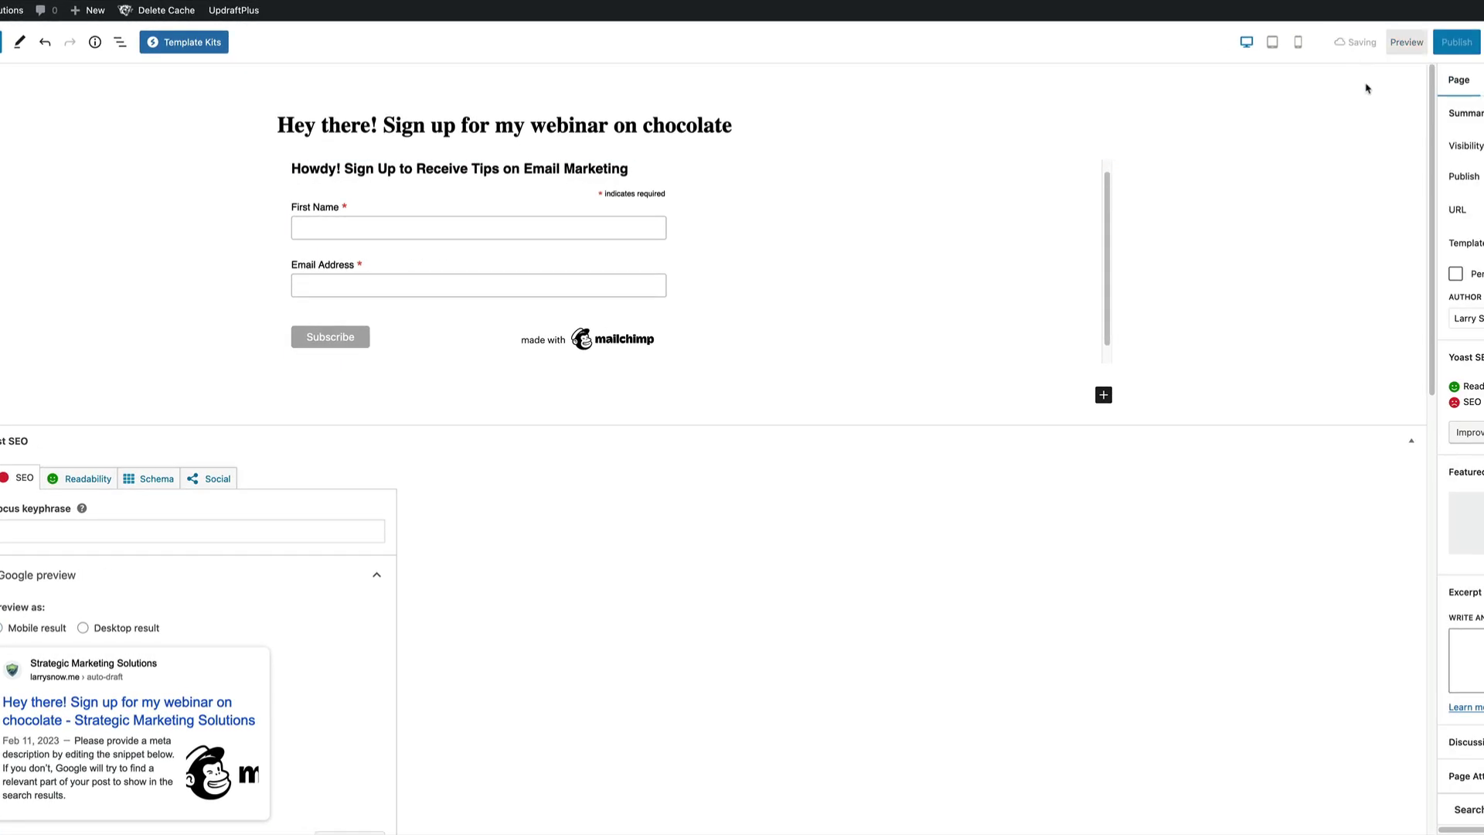
{"action": "left_click", "coordinate": [1456, 43]}
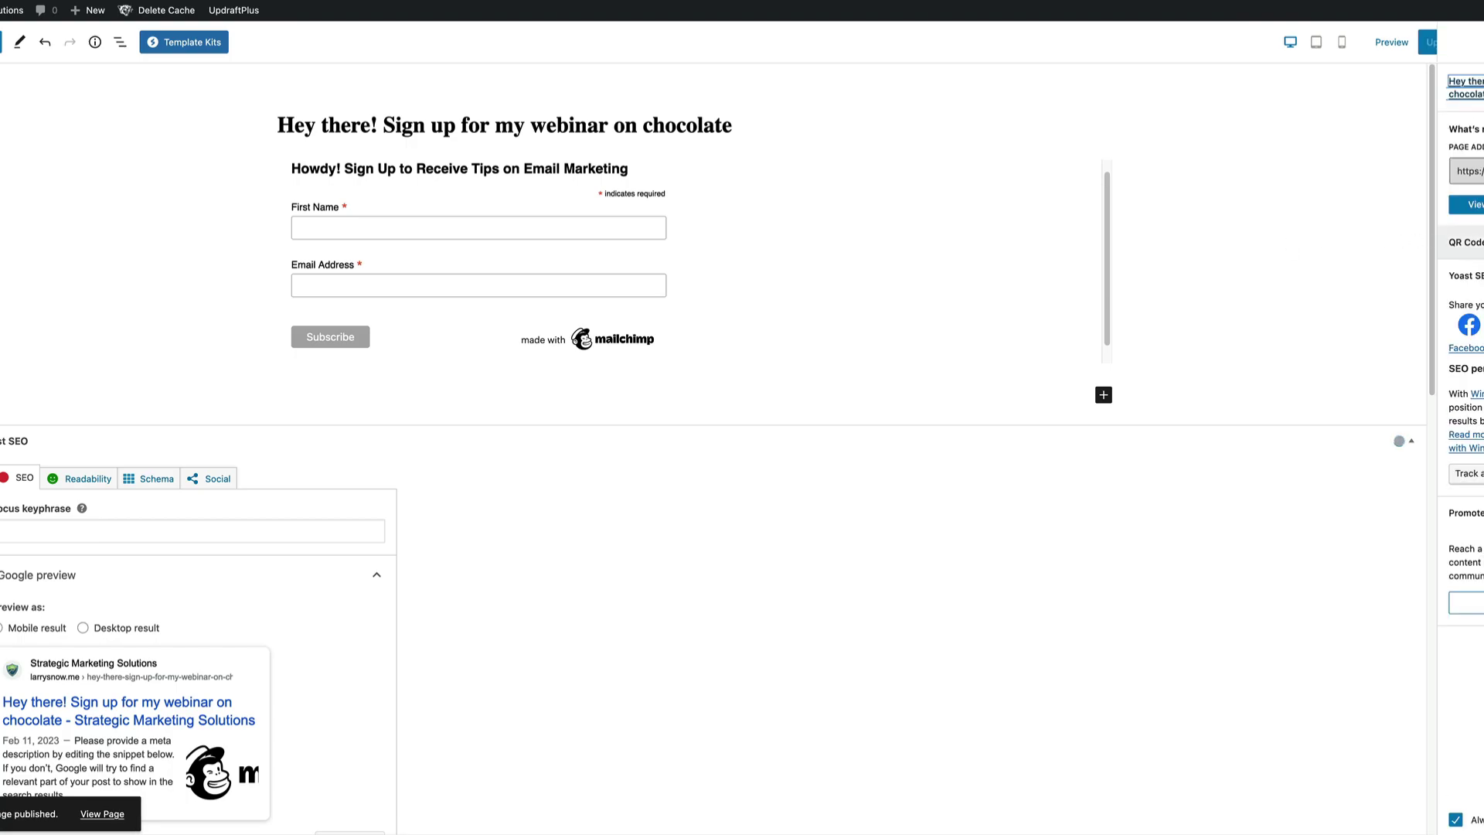
{"action": "right_click", "coordinate": [1465, 204]}
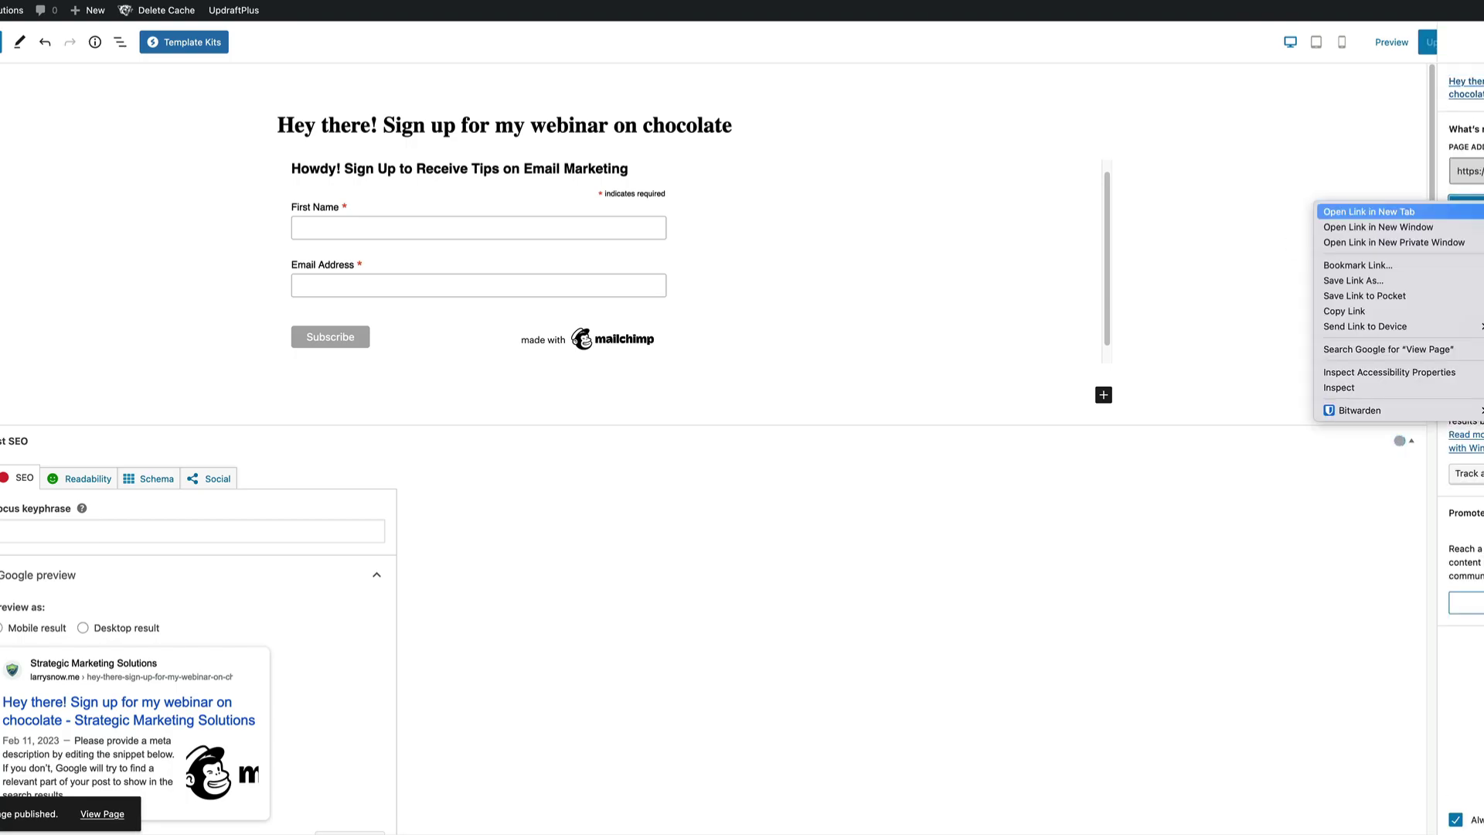
Open the live page in a private window and enter a test first name and autofilled email
{"action": "left_click", "coordinate": [1442, 242]}
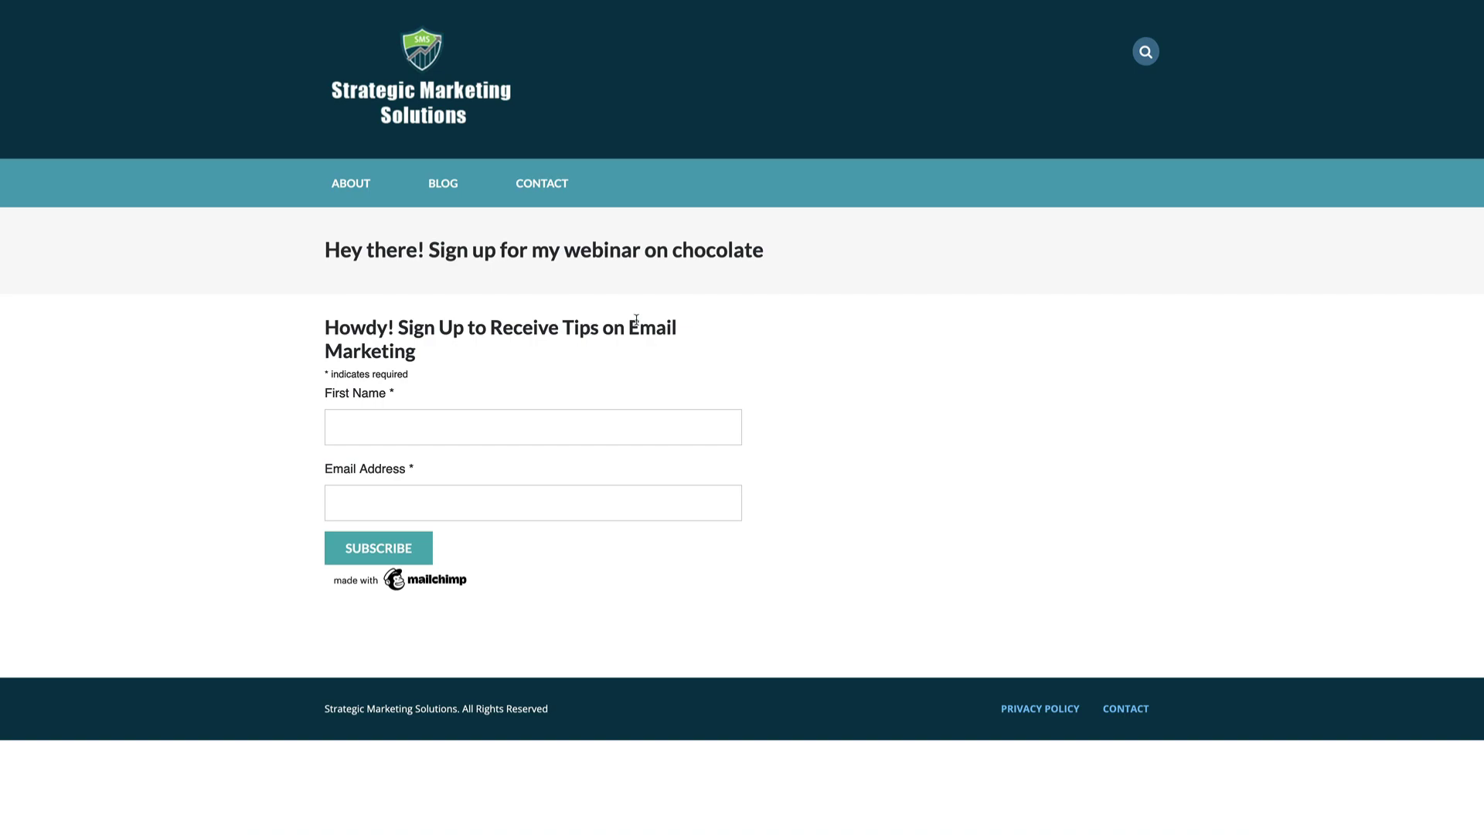
{"action": "left_click", "coordinate": [516, 420]}
{"action": "type", "text": "Larry"}
{"action": "left_click", "coordinate": [533, 503]}
{"action": "type", "text": "lawrence"}
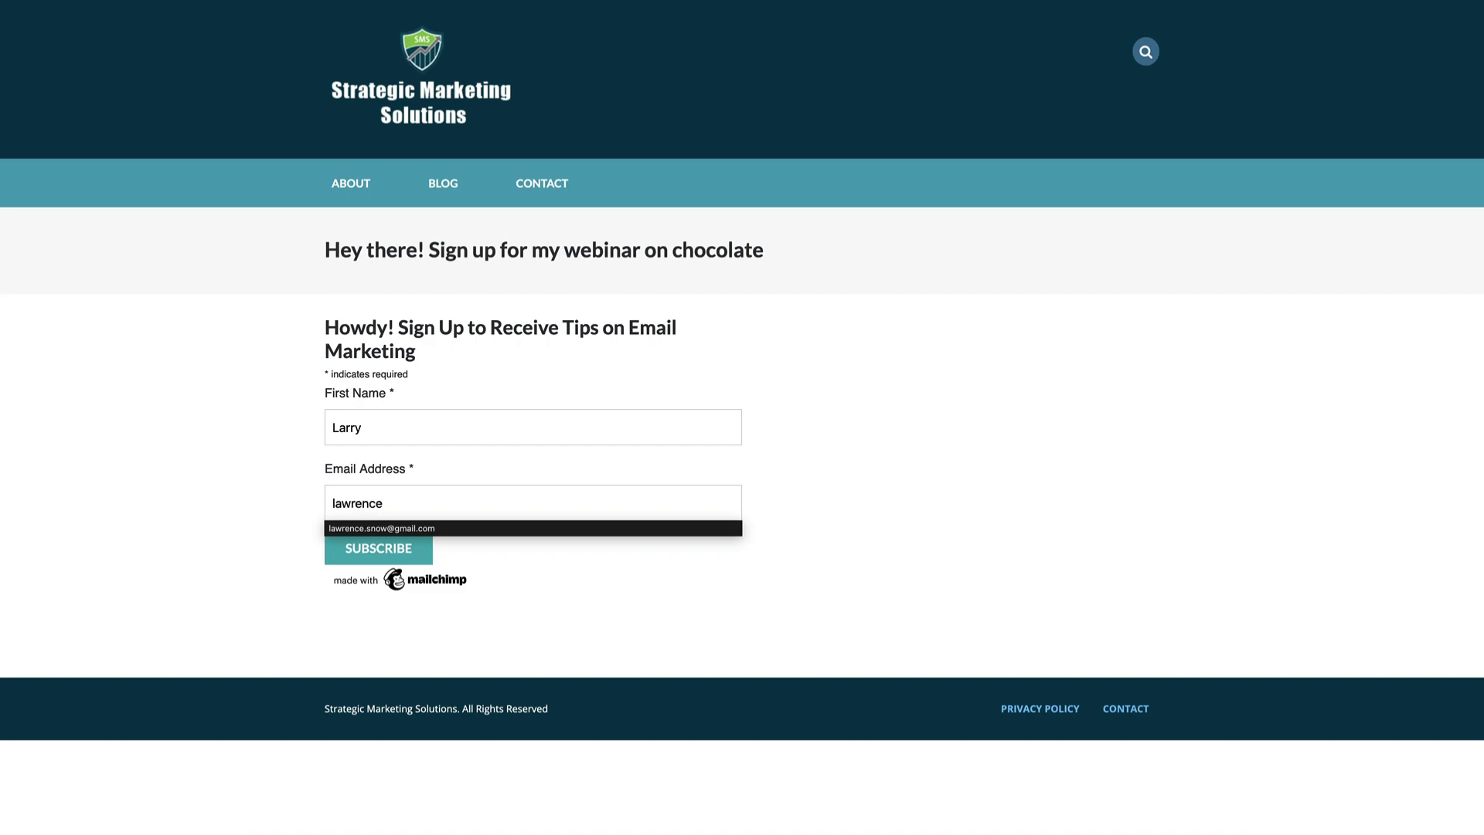
{"action": "left_click", "coordinate": [383, 528]}
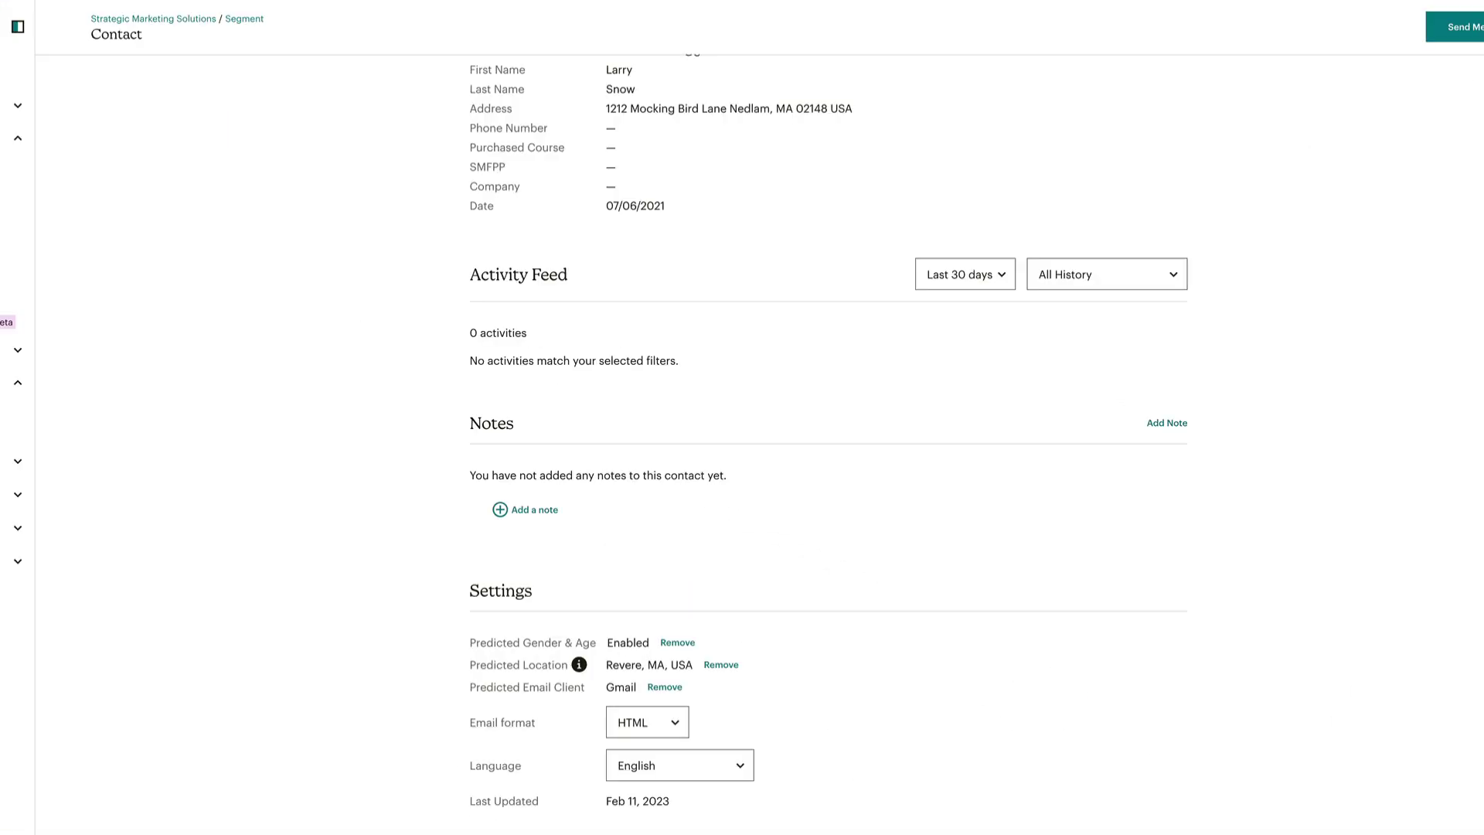
{"action": "scroll", "coordinate": [236, 97], "scroll_direction": "up", "scroll_amount": 6}
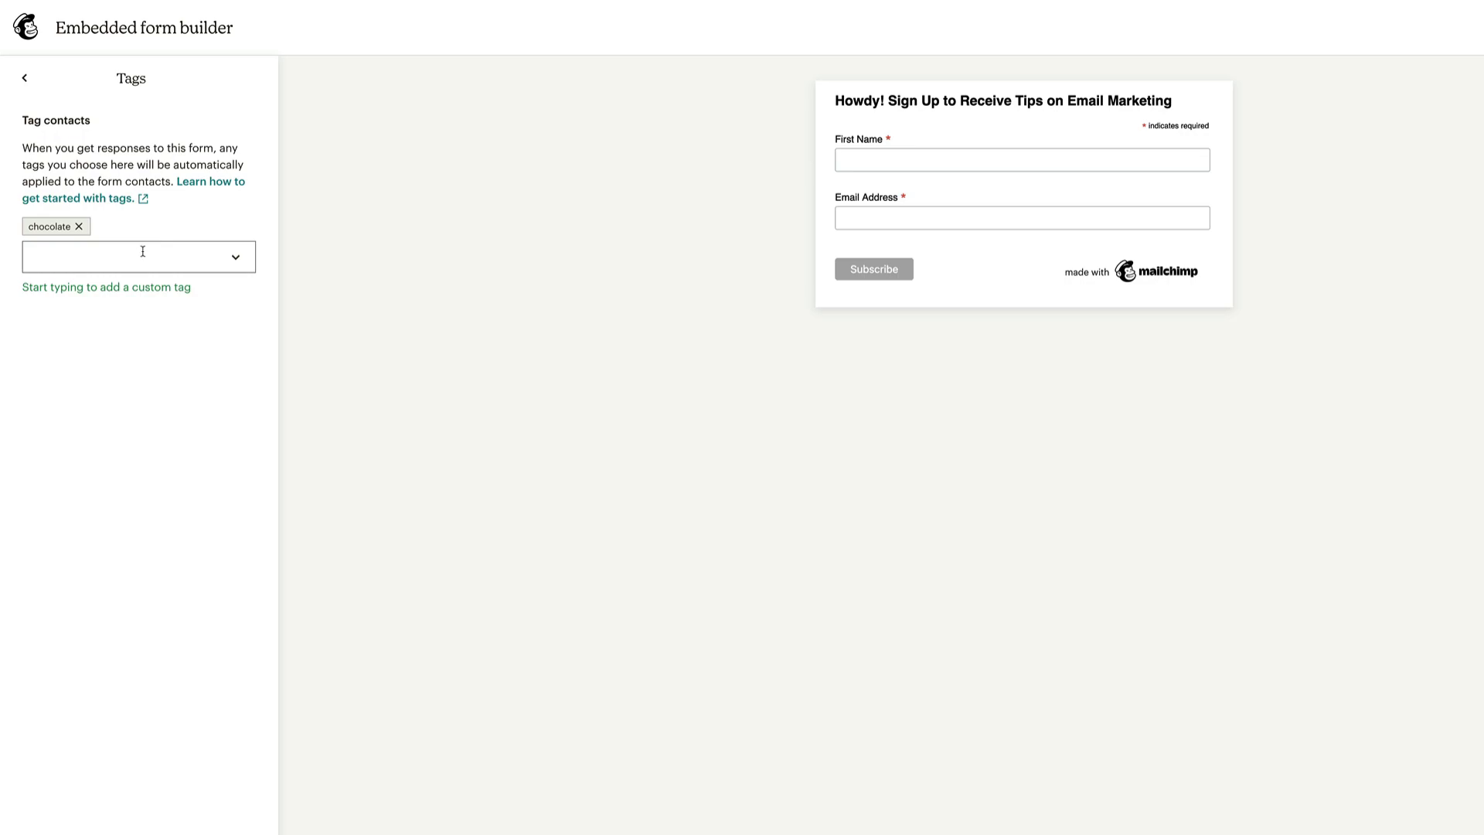
Replace the form's 'chocolate' tag with a new 'vanilla' tag
{"action": "left_click", "coordinate": [79, 226]}
{"action": "left_click", "coordinate": [87, 240]}
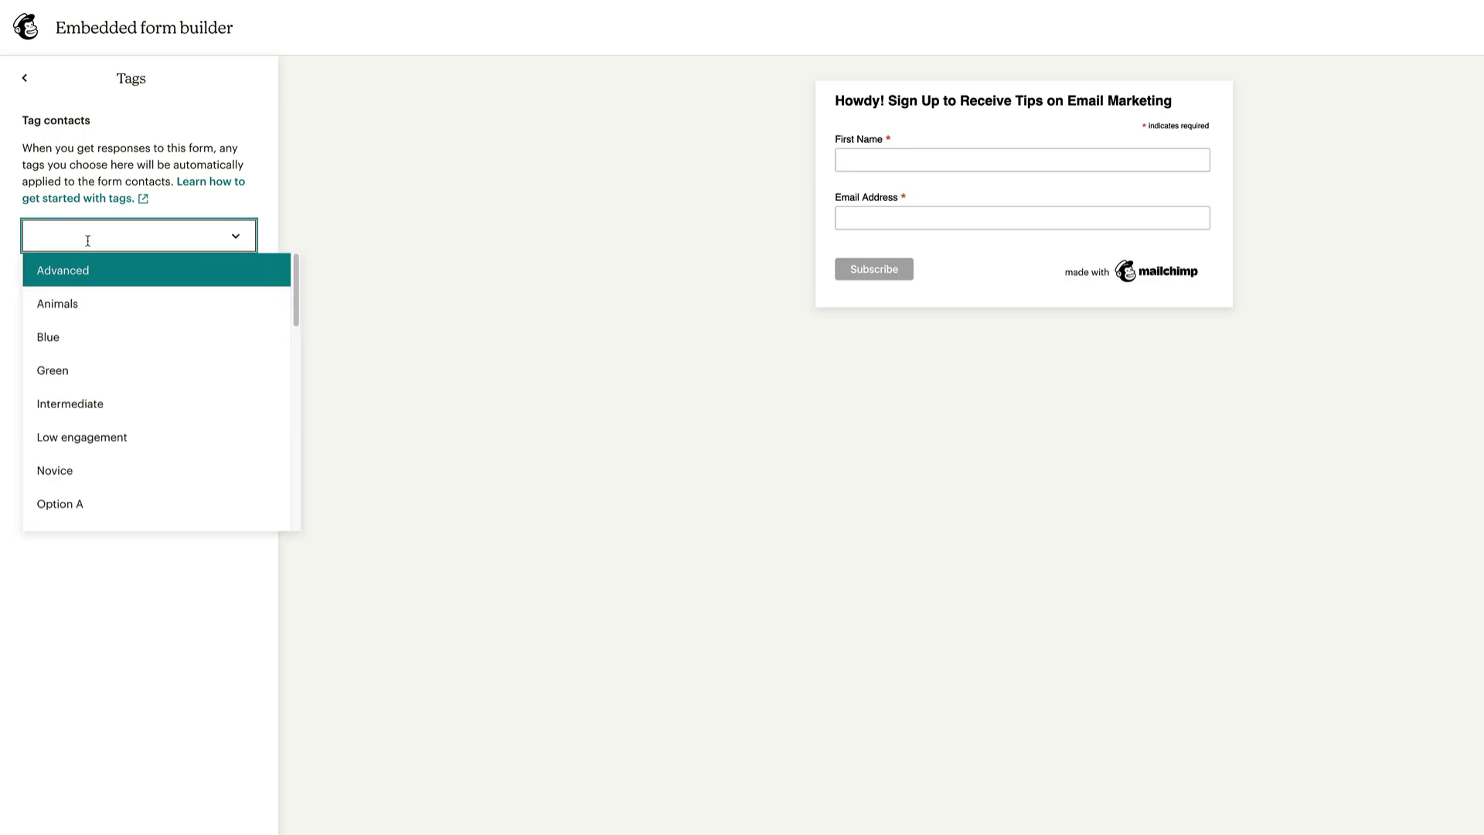
{"action": "type", "text": "vanilla"}
{"action": "key", "text": "Return"}
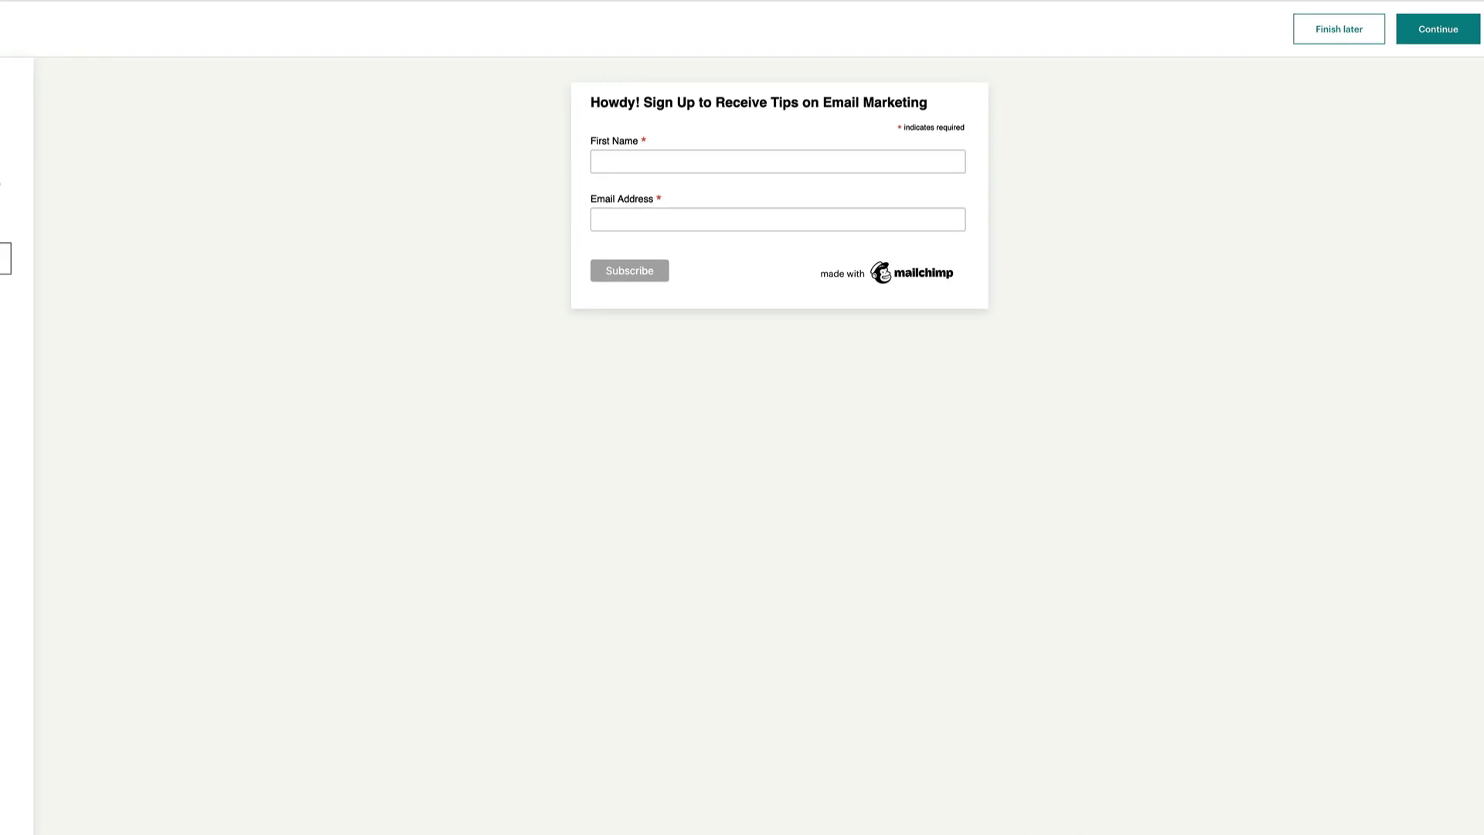
Continue to the embed code screen and copy the updated code
{"action": "left_click", "coordinate": [1425, 31]}
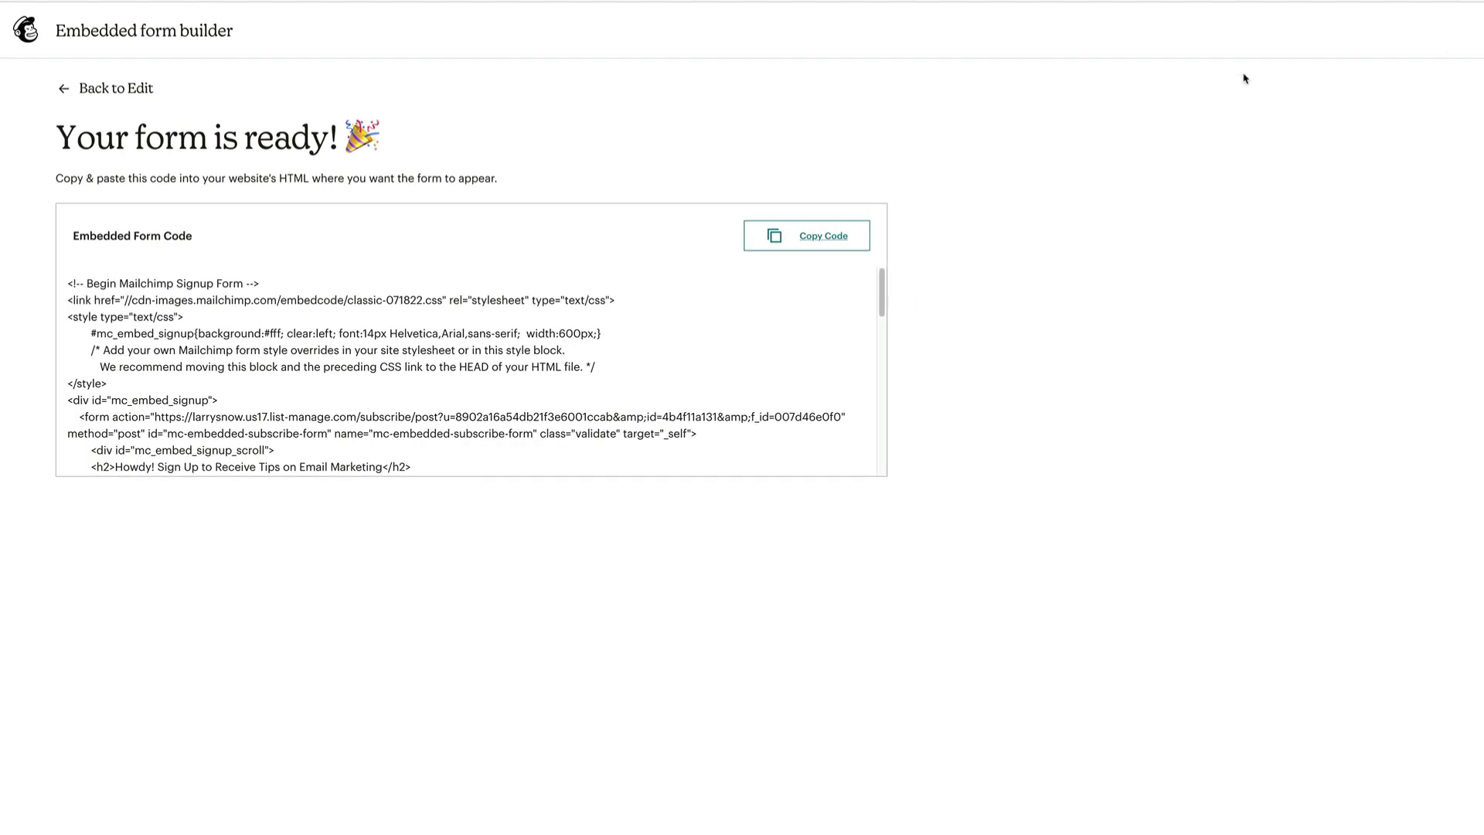
{"action": "left_click", "coordinate": [815, 228]}
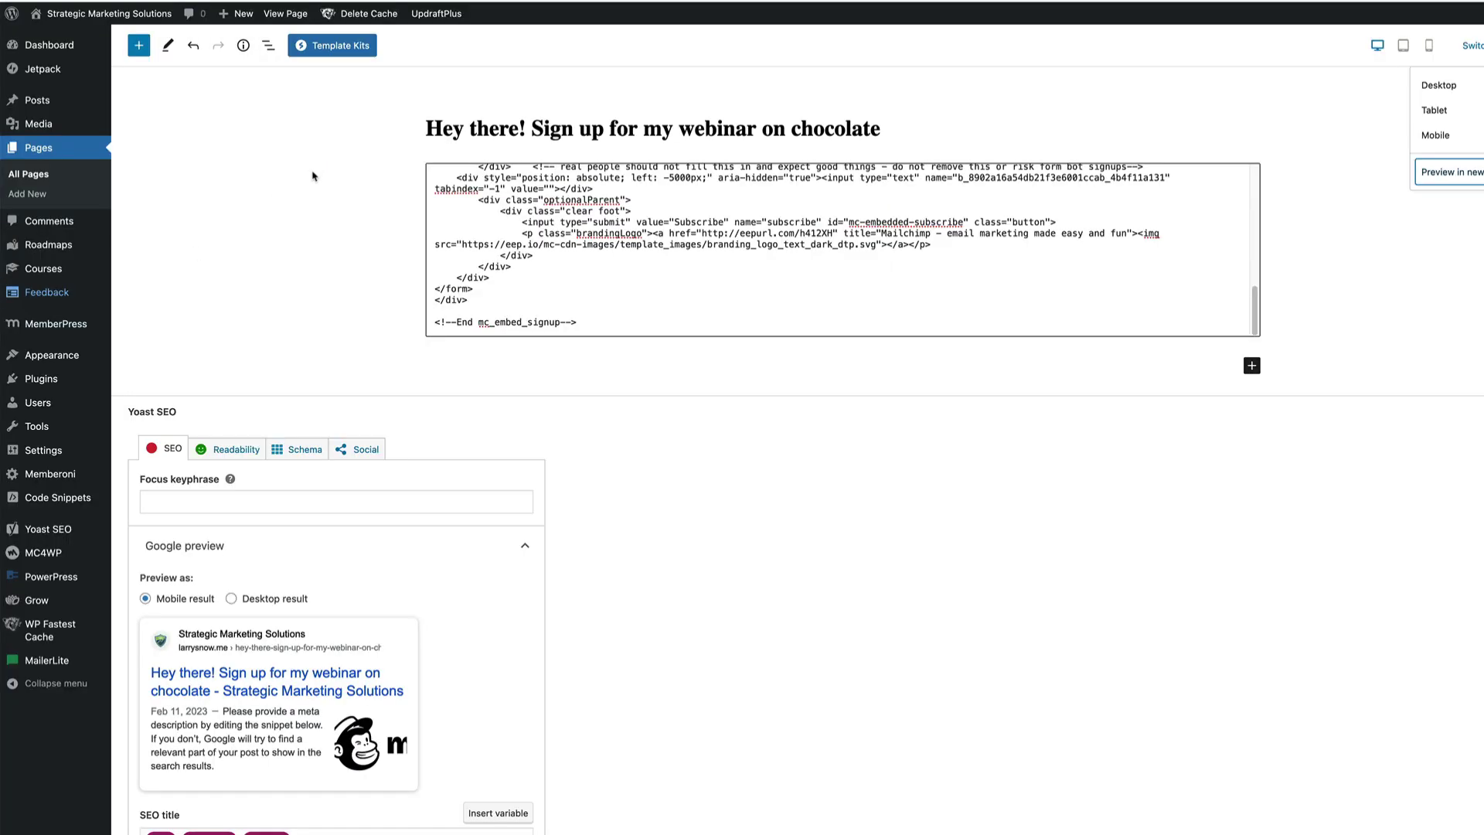
{"action": "mouse_move", "coordinate": [249, 16]}
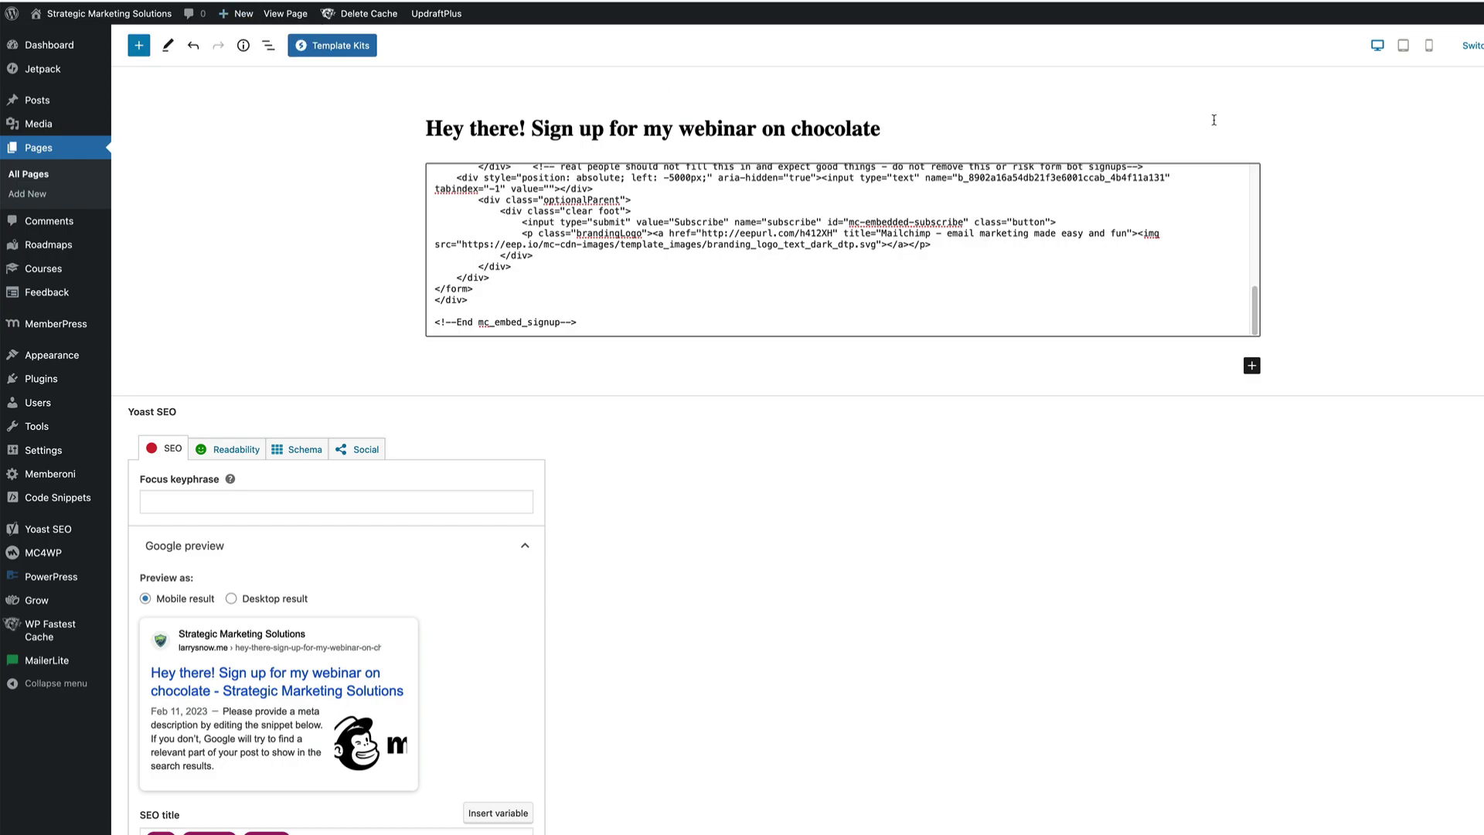
Title the page 'Hey there! Sign up for my course on Vanilaa', embed the form in a Custom HTML block, and preview it
{"action": "type", "text": "H"}
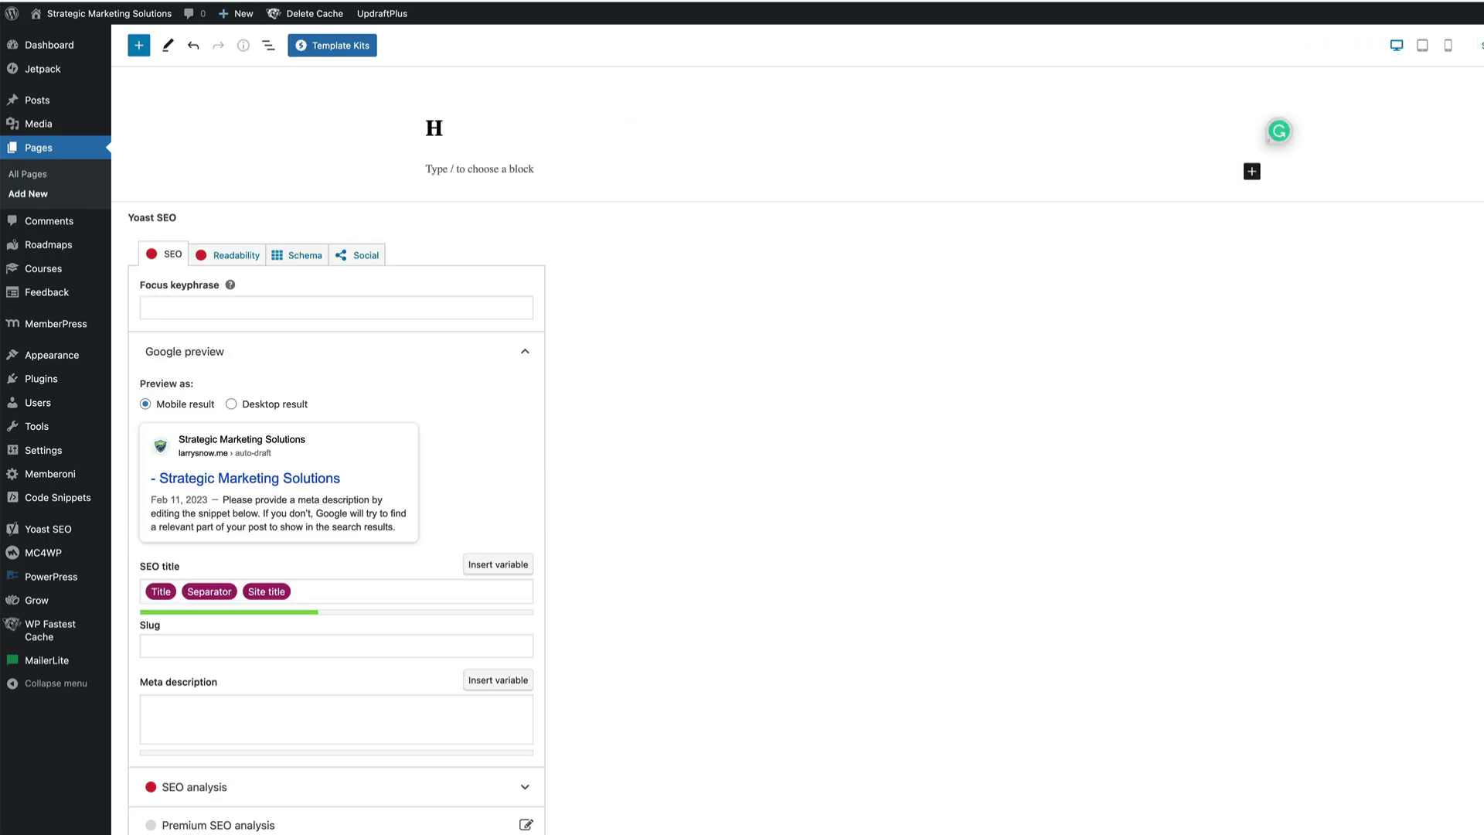
{"action": "type", "text": "ey there! Sign u"}
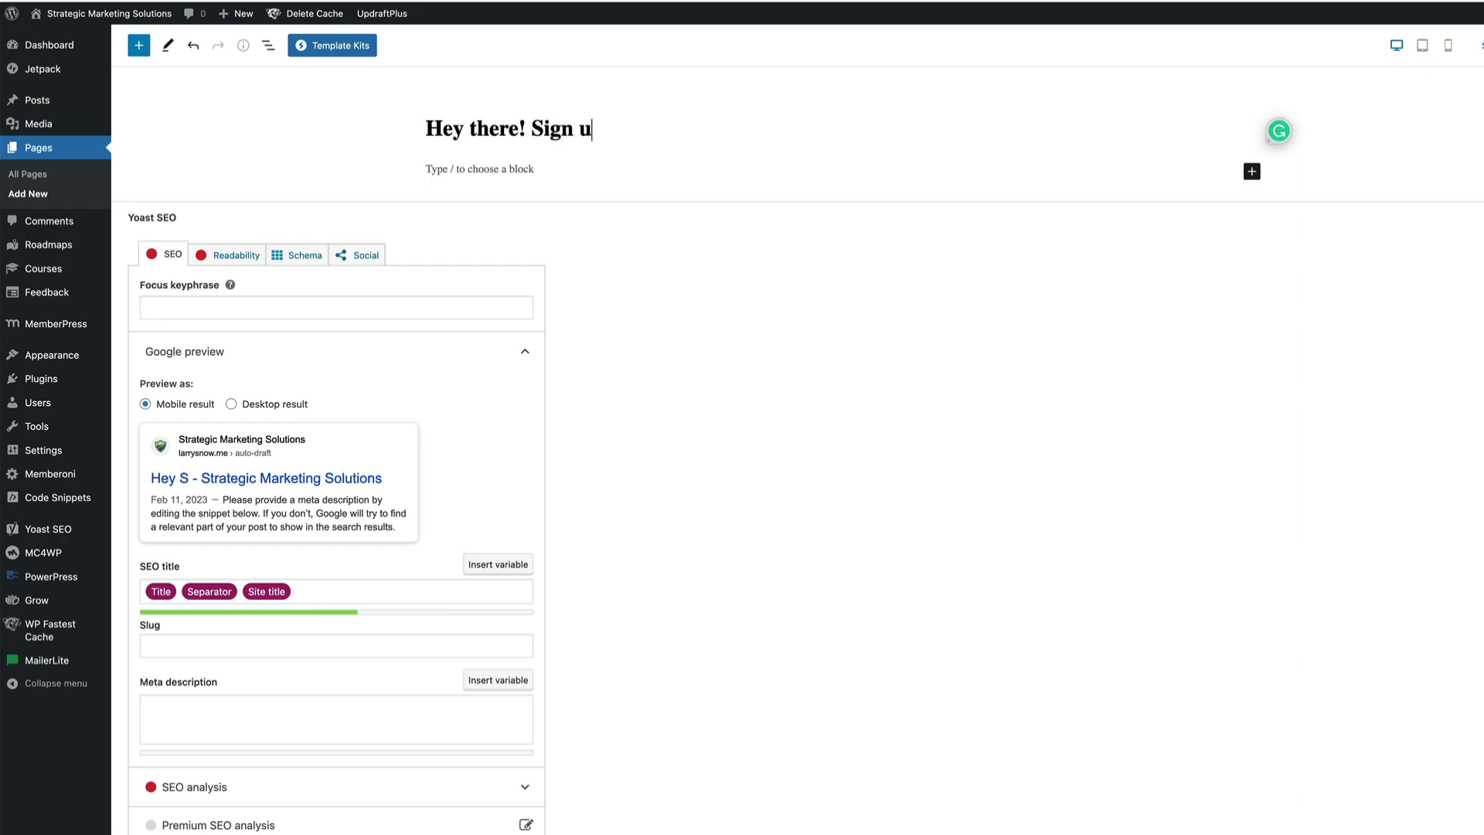
{"action": "type", "text": "p for my cour"}
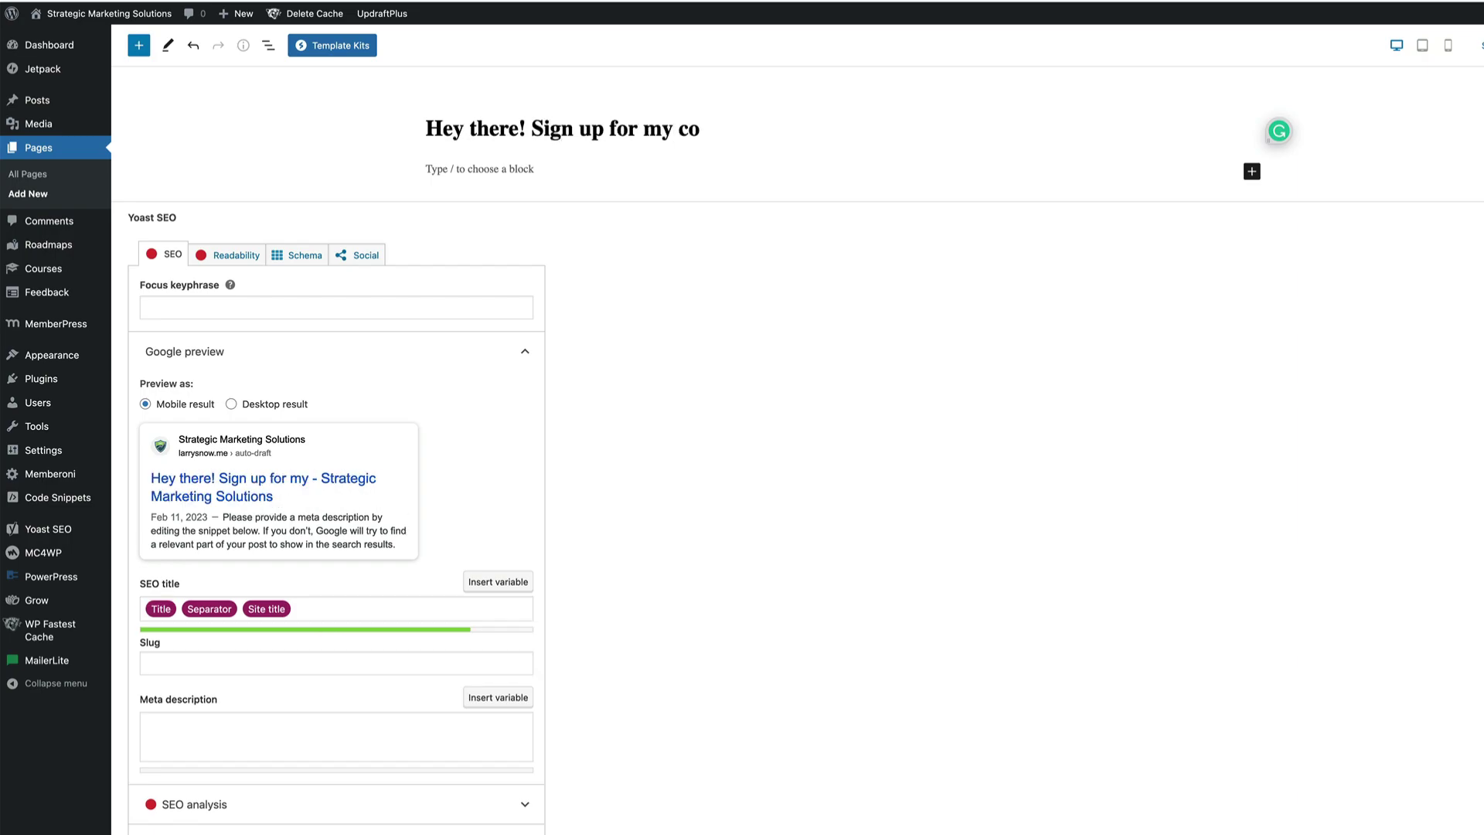
{"action": "type", "text": "ilaa"}
{"action": "key", "text": "Return"}
{"action": "type", "text": "/cu"}
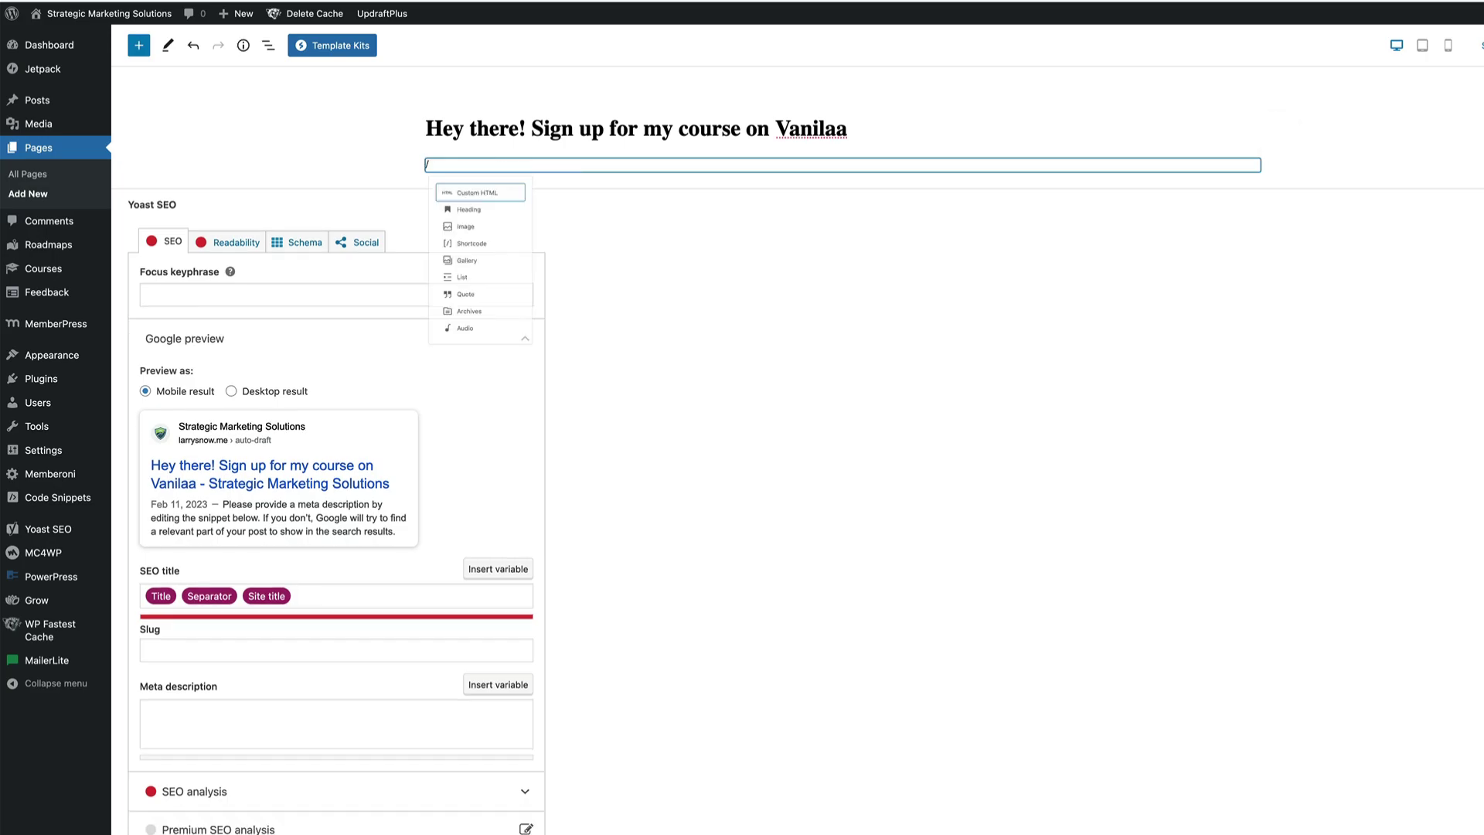
{"action": "left_click", "coordinate": [533, 187]}
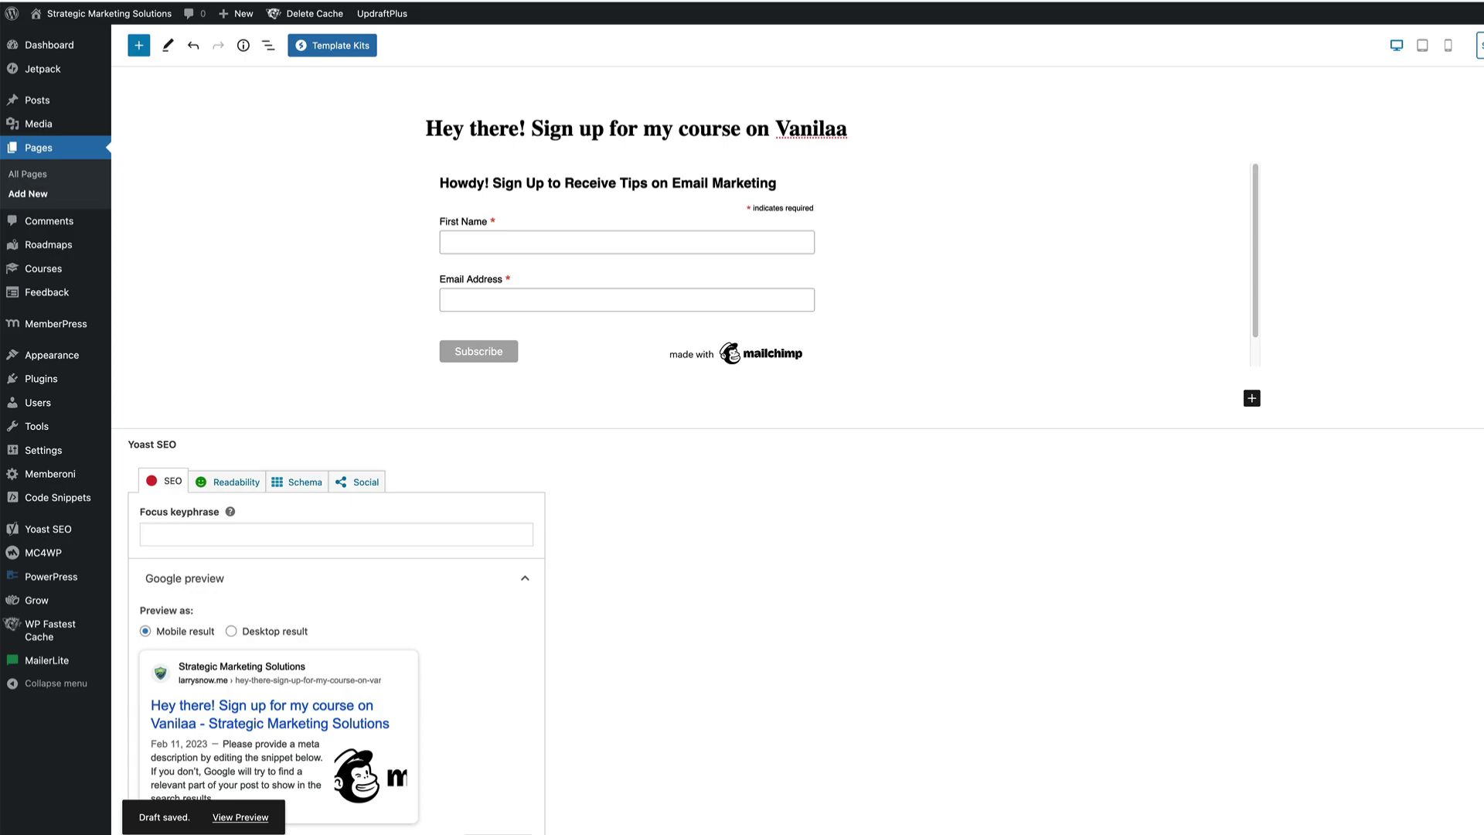
{"action": "left_click", "coordinate": [1481, 45]}
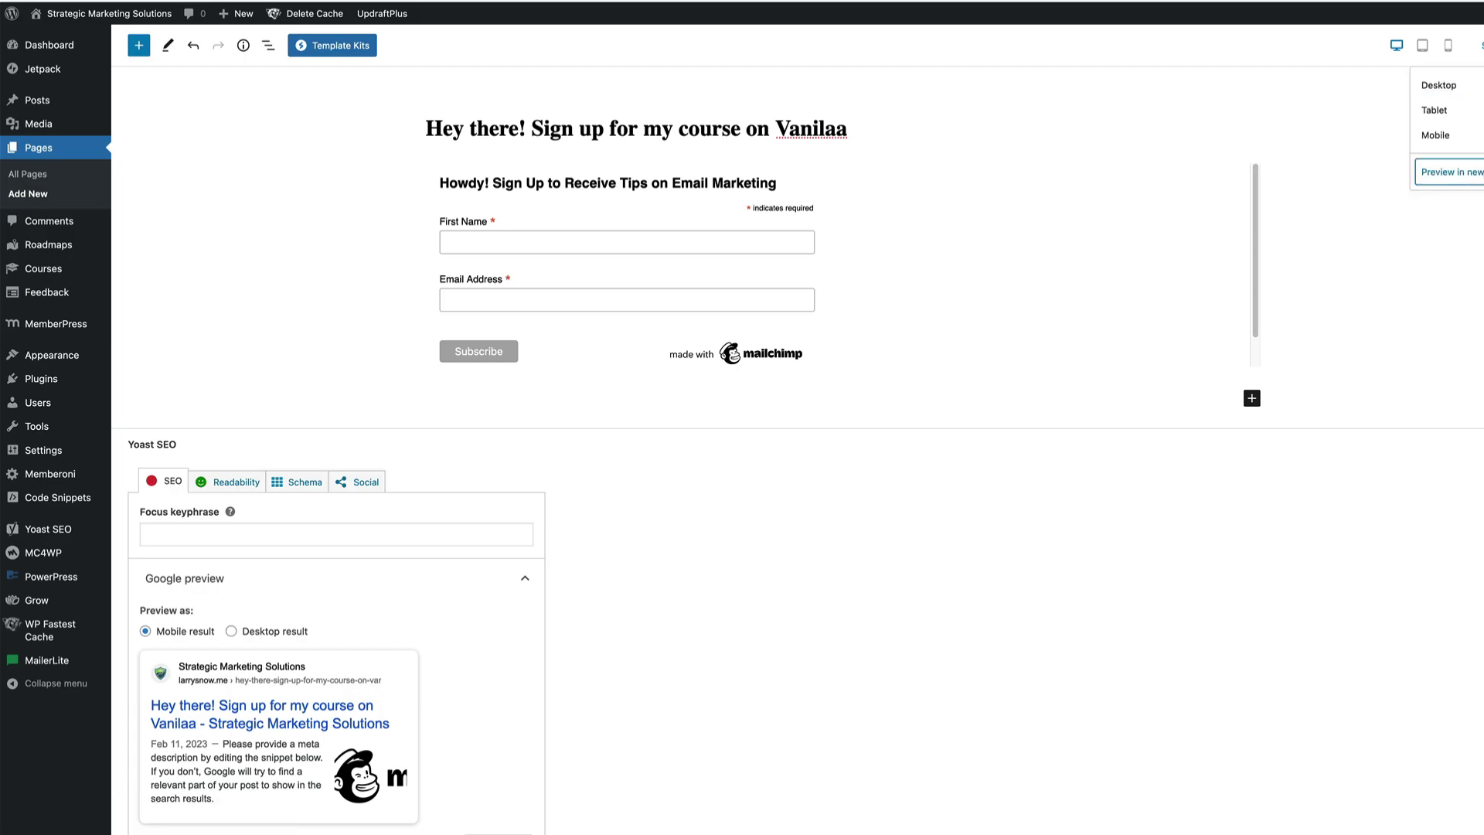
{"action": "left_click", "coordinate": [1450, 171]}
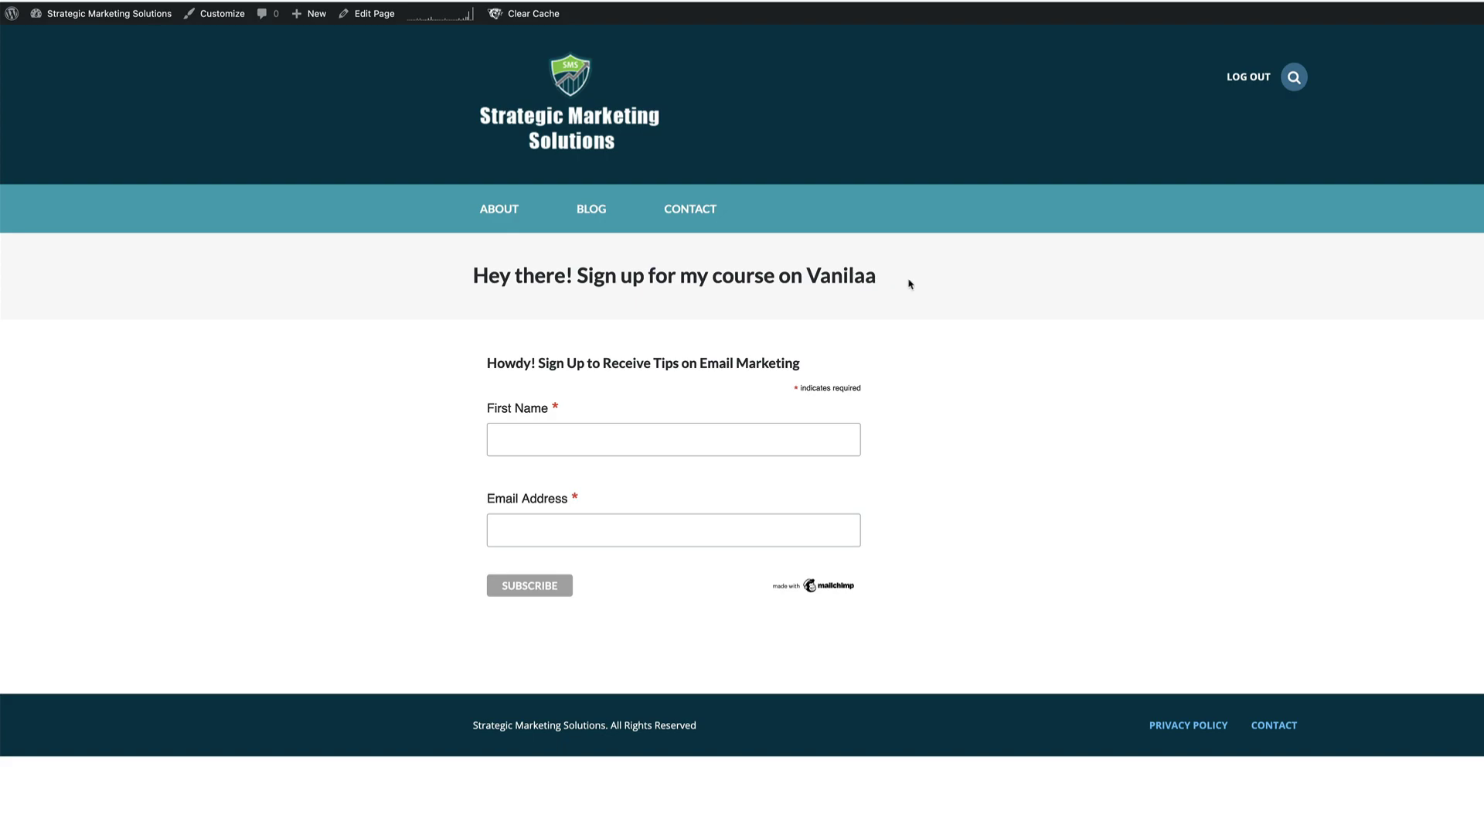
Subscribe through the vanilla page's form using a test first name and an autofilled email address
{"action": "left_click", "coordinate": [556, 445]}
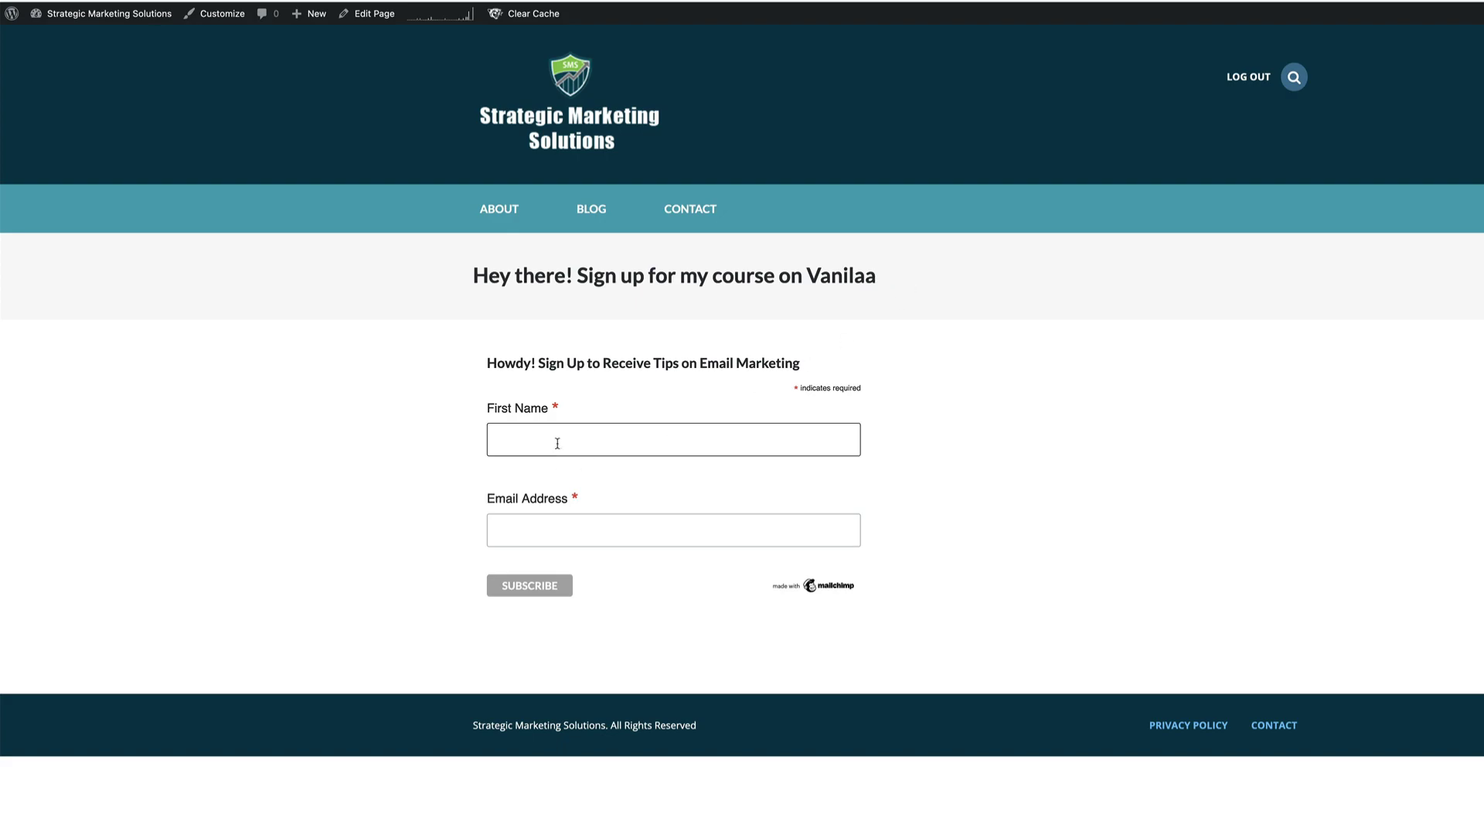
{"action": "type", "text": "larry"}
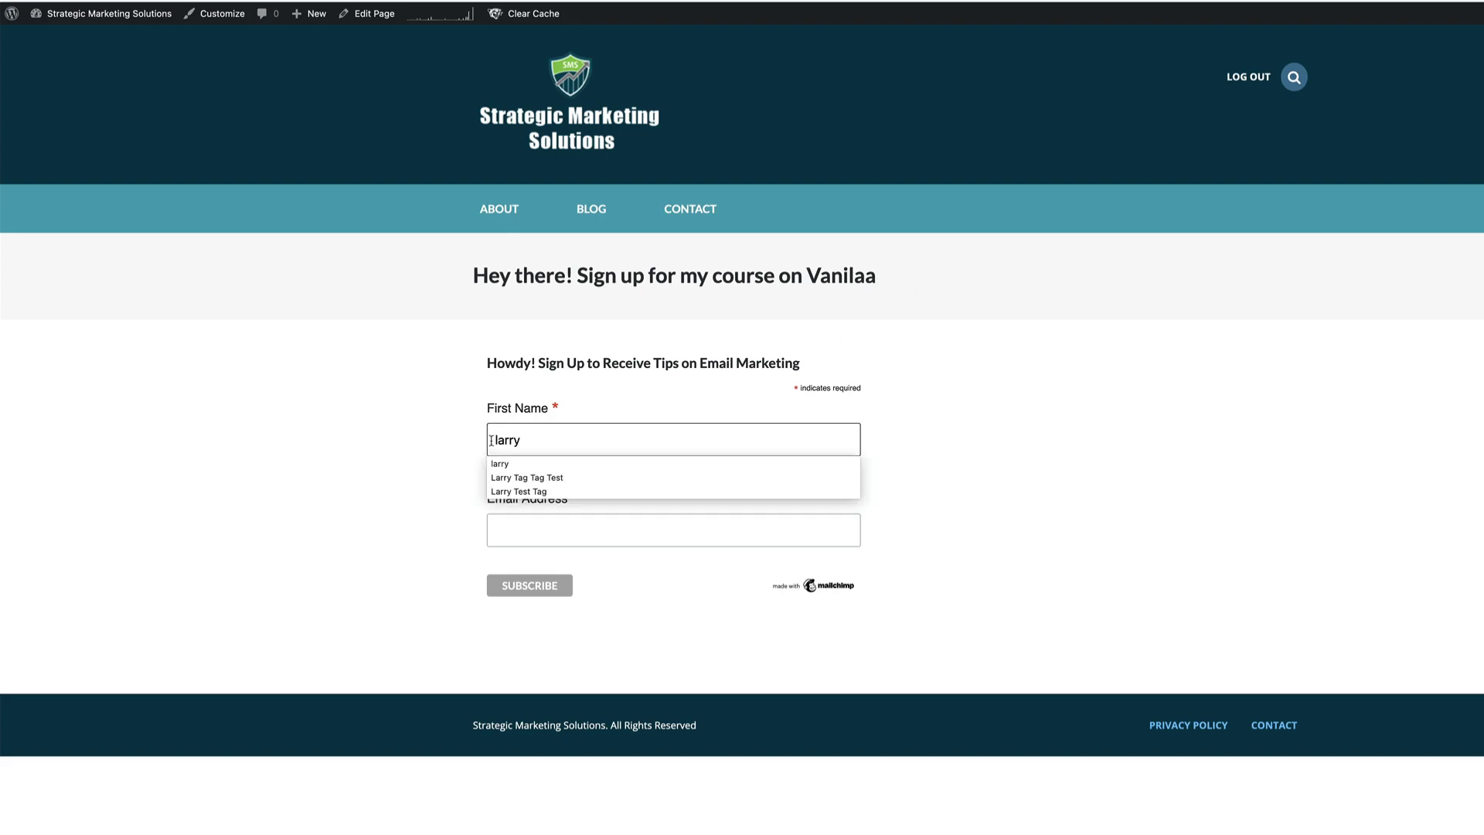
{"action": "left_click", "coordinate": [547, 533]}
{"action": "left_click", "coordinate": [583, 554]}
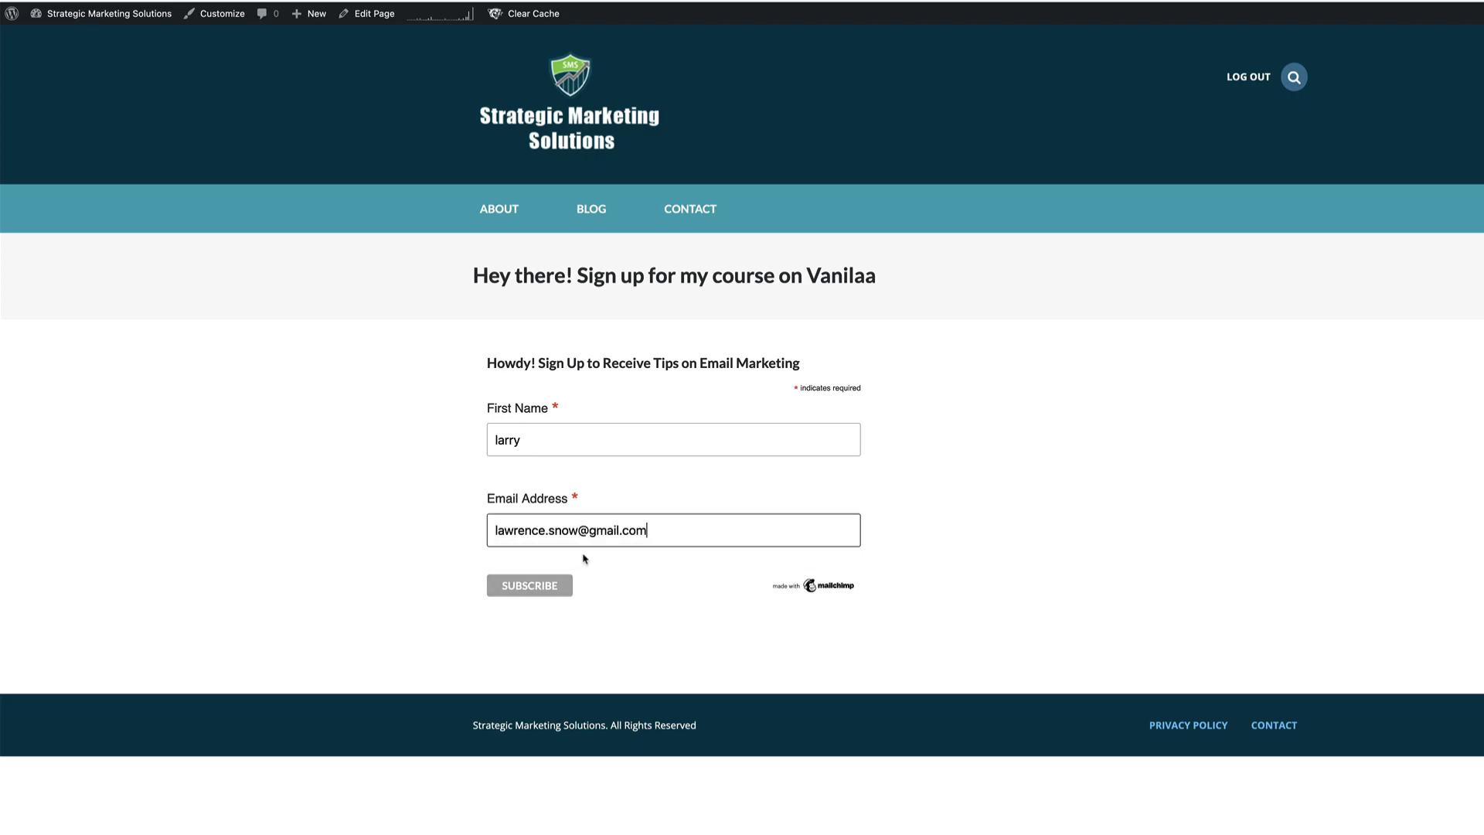
{"action": "left_click", "coordinate": [538, 589]}
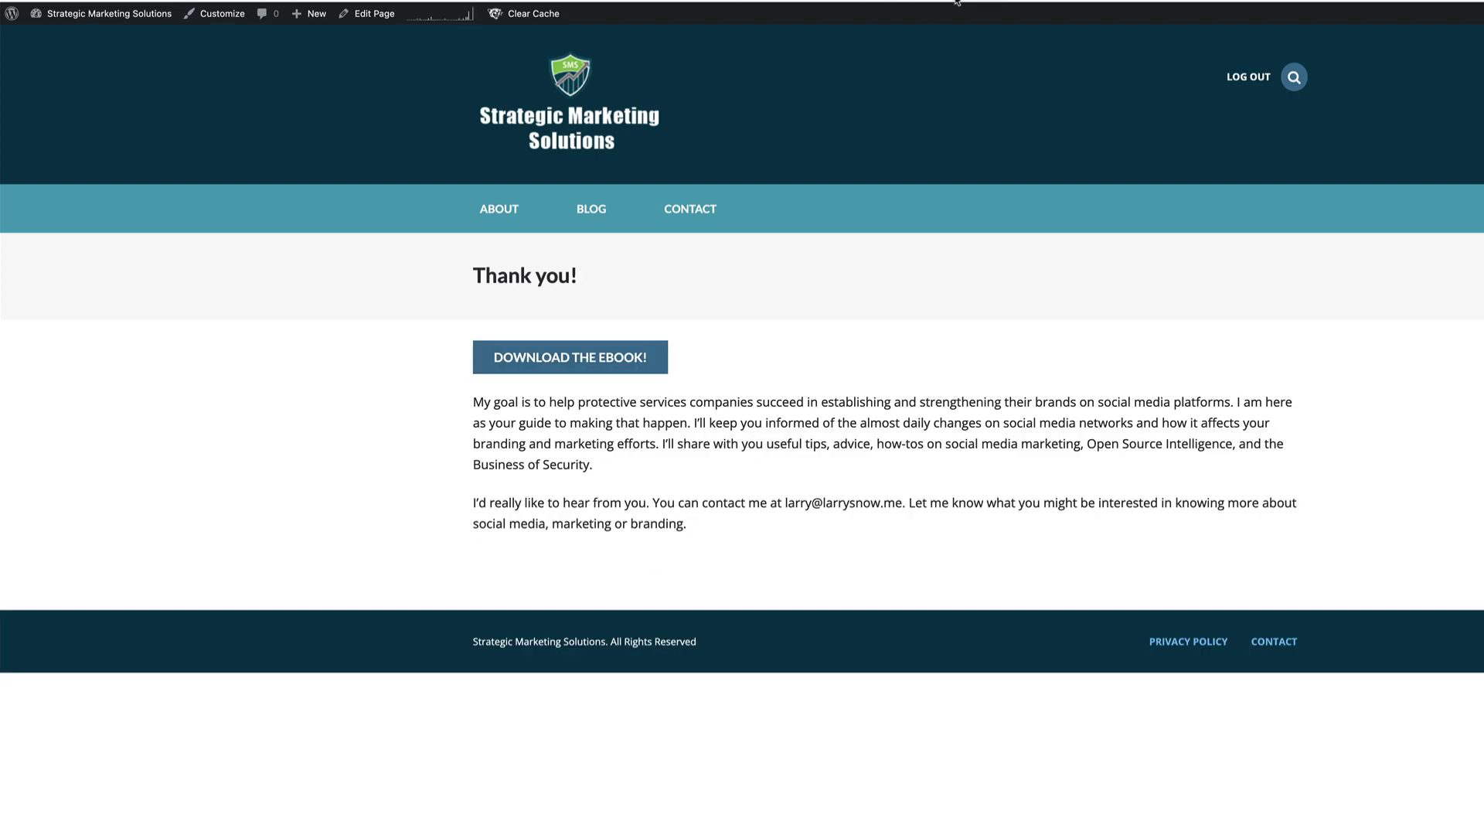